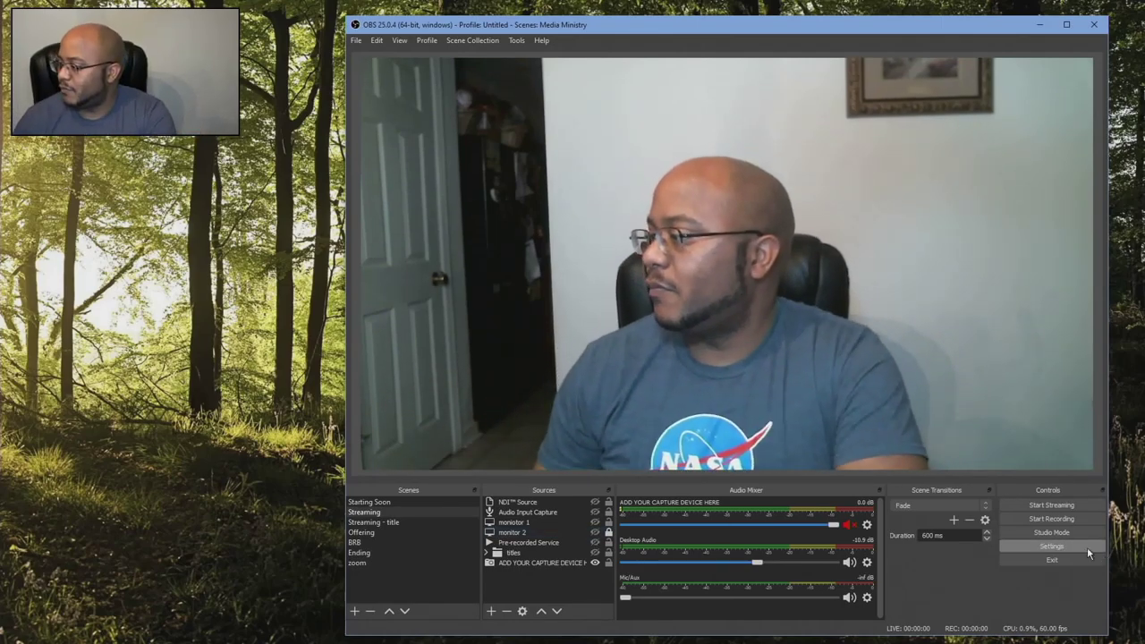
Step: Review the properties of the ADD YOUR CAPTURE DEVICE HERE source and toggle its mute in the audio mixer
double_click(565, 565)
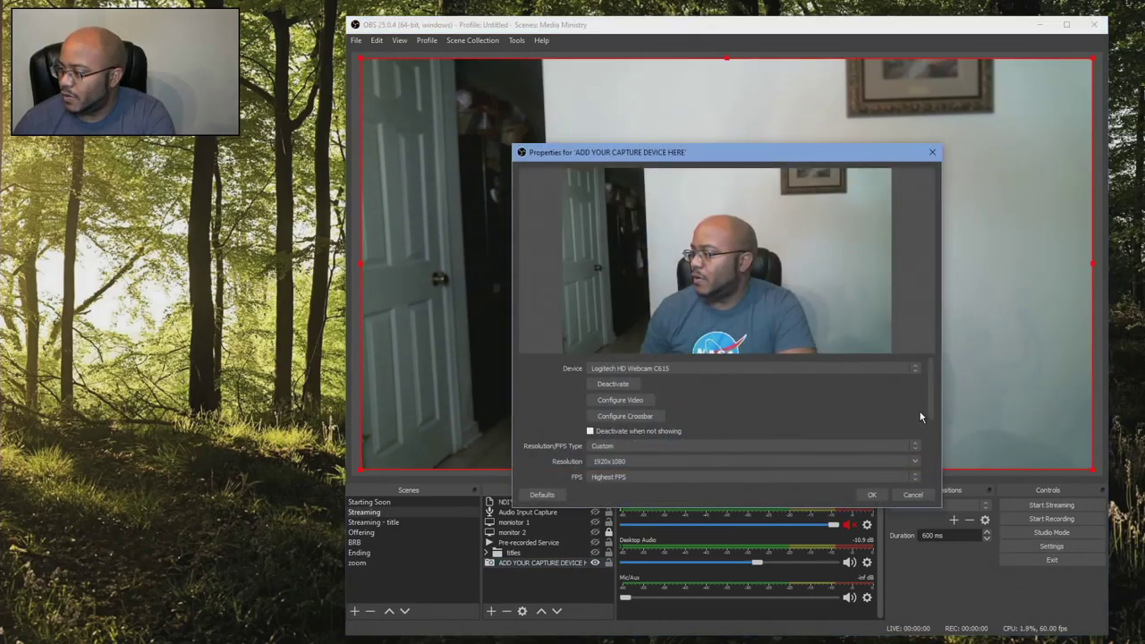
left_click_drag(933, 387, 931, 484)
left_click(873, 497)
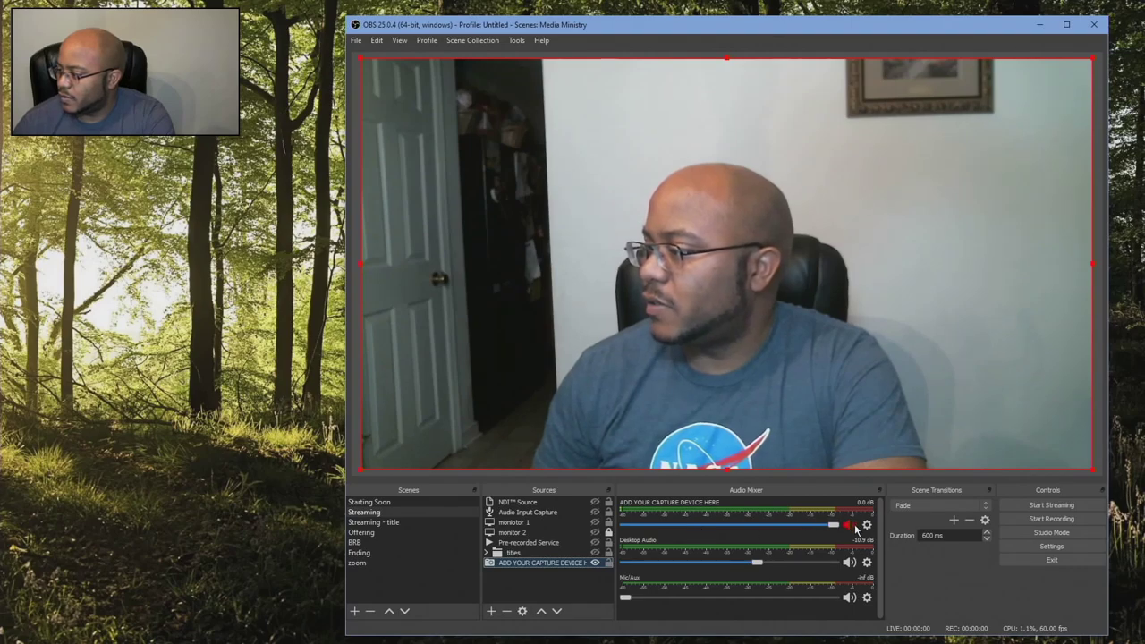
left_click(853, 526)
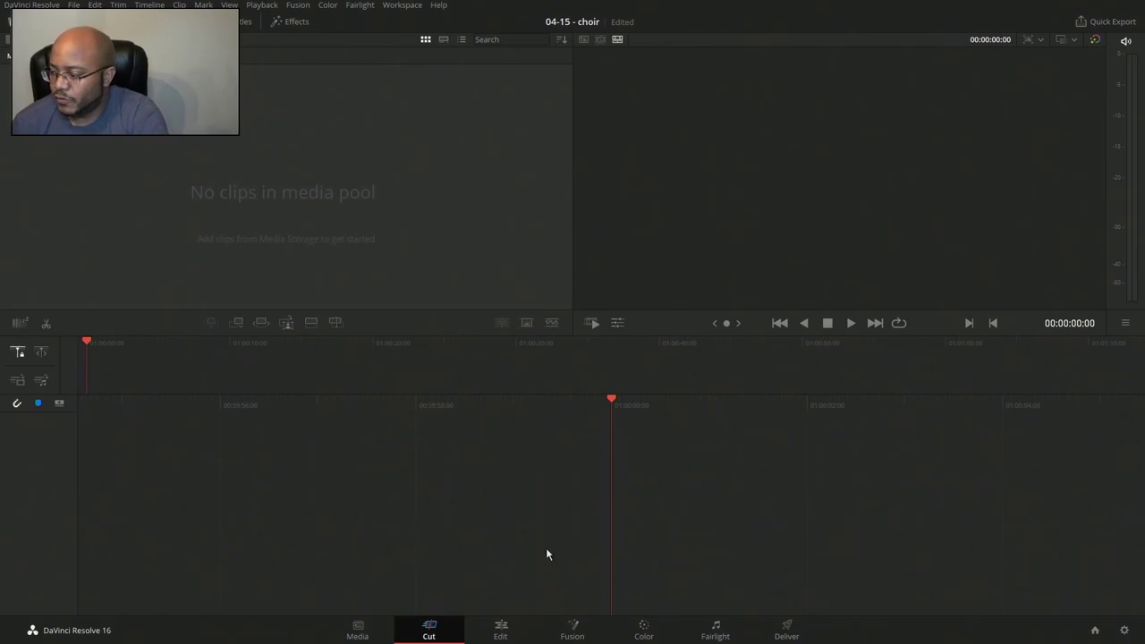
Step: Switch to DaVinci Resolve and import the 04-15 folder and God Cares For You - ABC Instrumental.mp3 into the Master bin
left_click(387, 633)
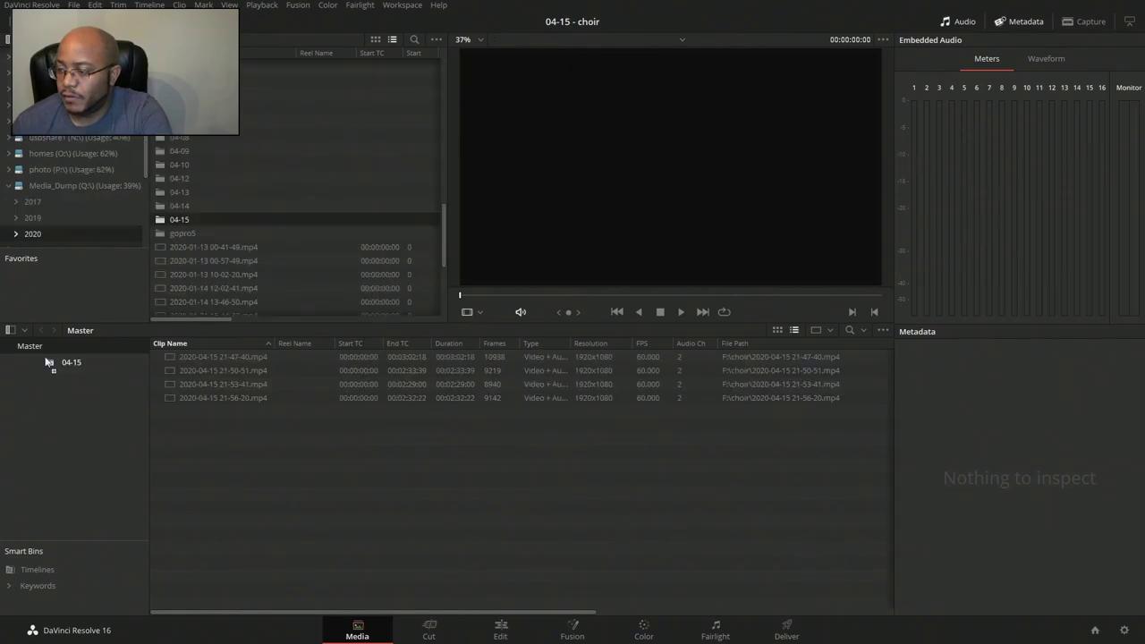
left_click(42, 360)
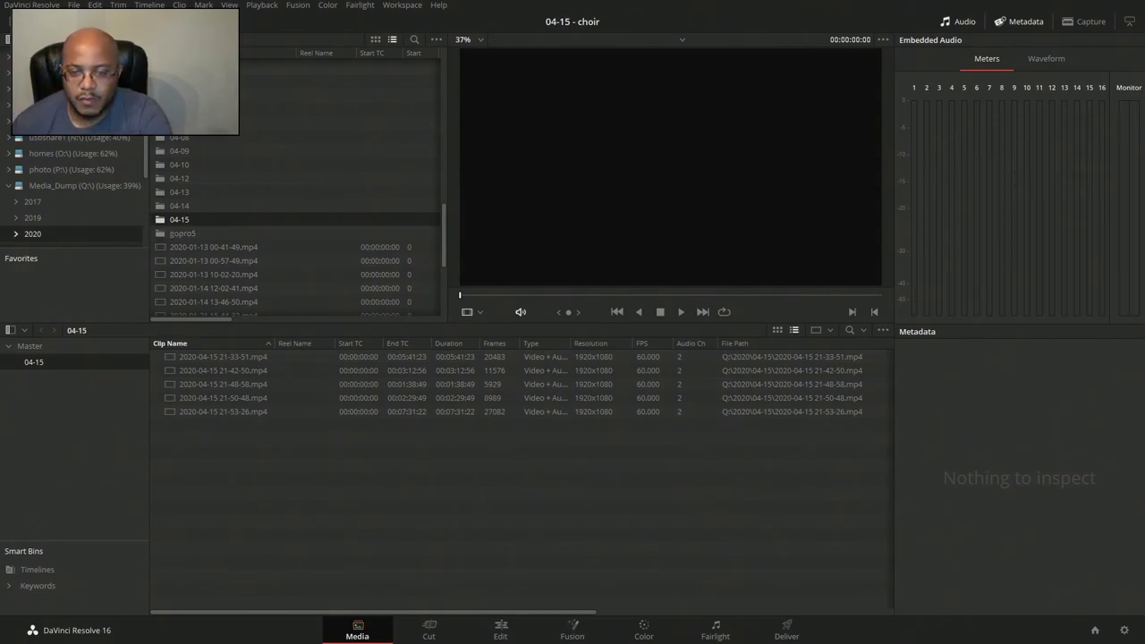
left_click_drag(46, 462, 11, 345)
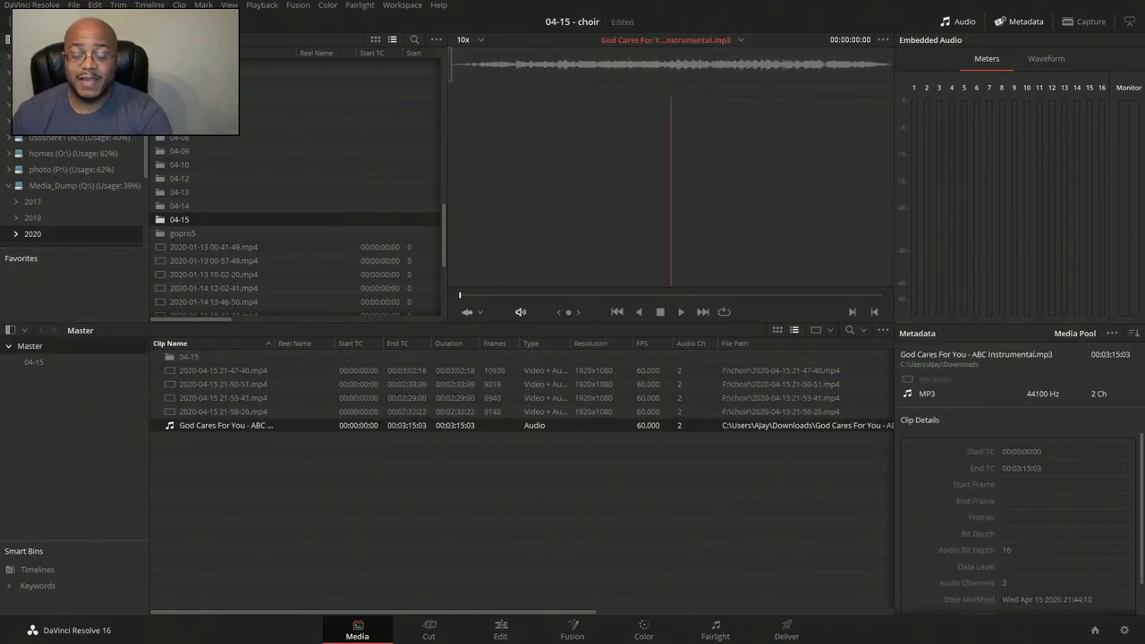
left_click(380, 582)
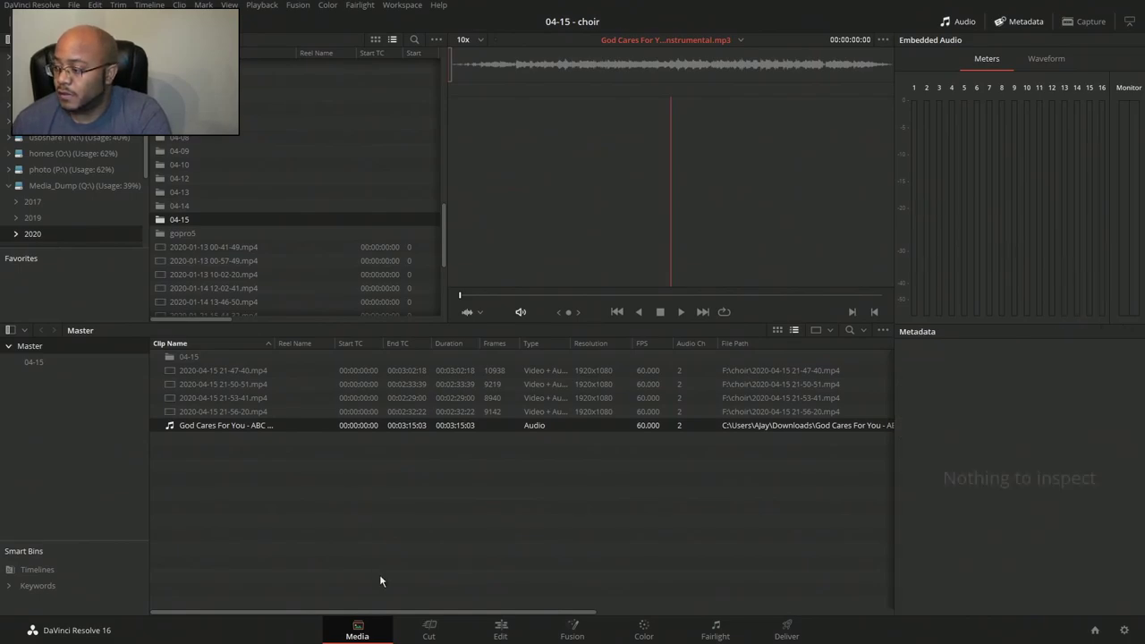
Step: Place the God Cares For You instrumental at the start of a new timeline on Audio 1
left_click(501, 631)
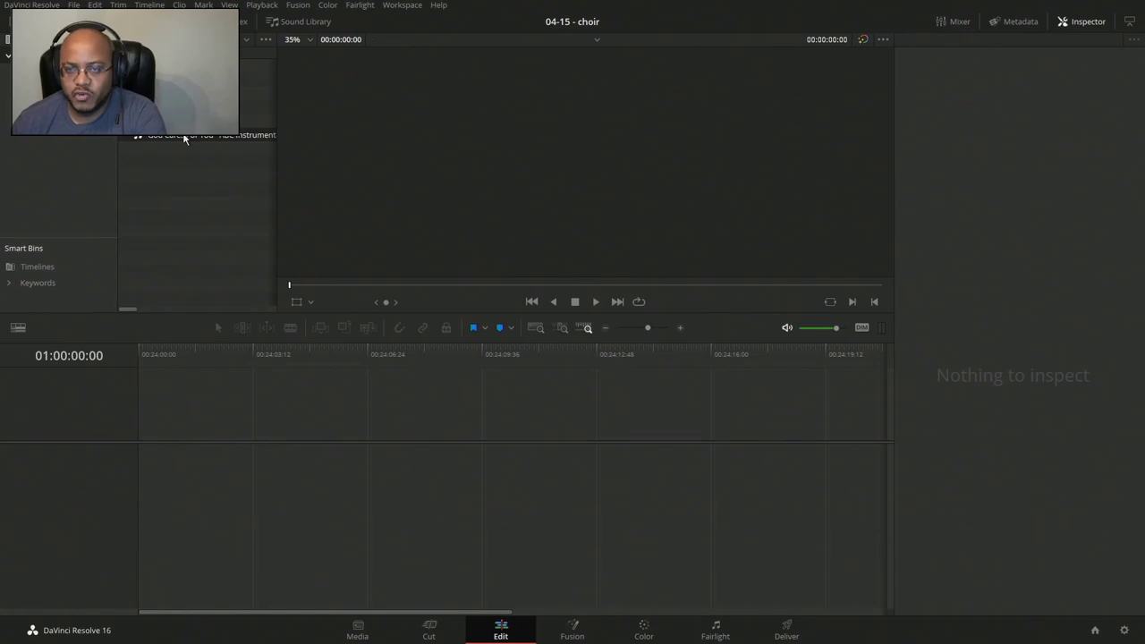
left_click_drag(260, 327, 150, 516)
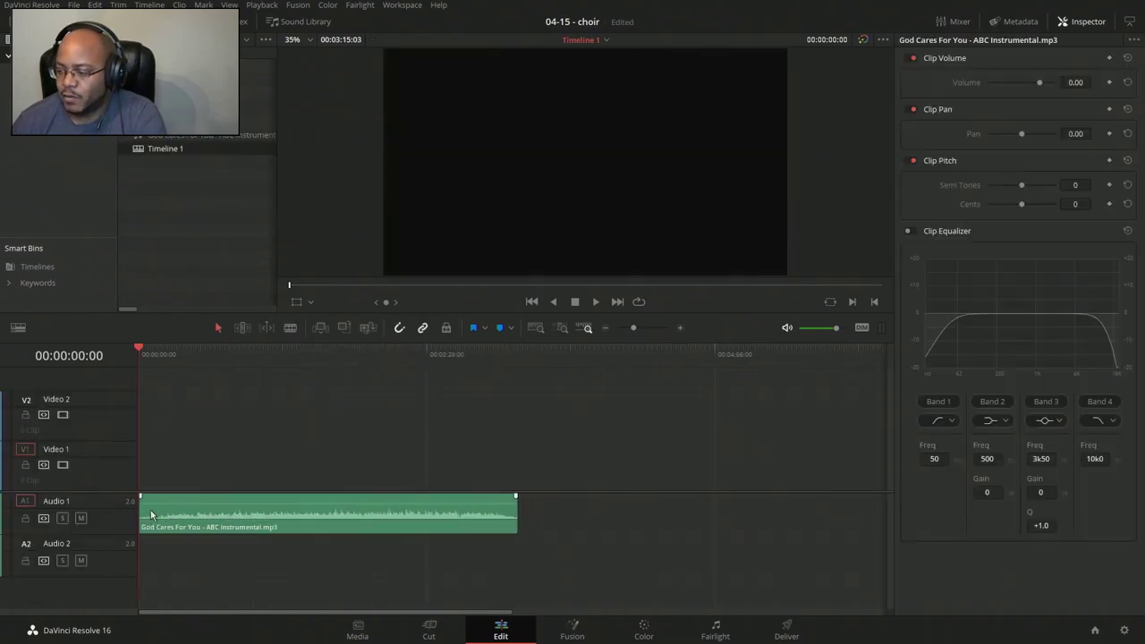
left_click(536, 328)
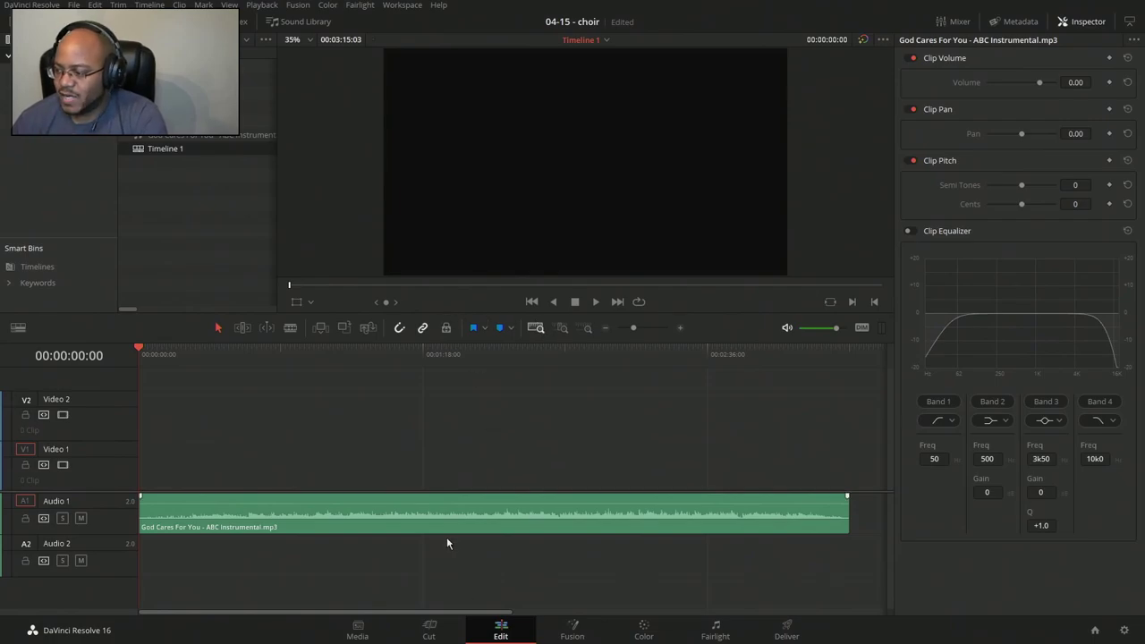
Step: Normalize the audio level of the instrumental clip on Audio 1
right_click(470, 523)
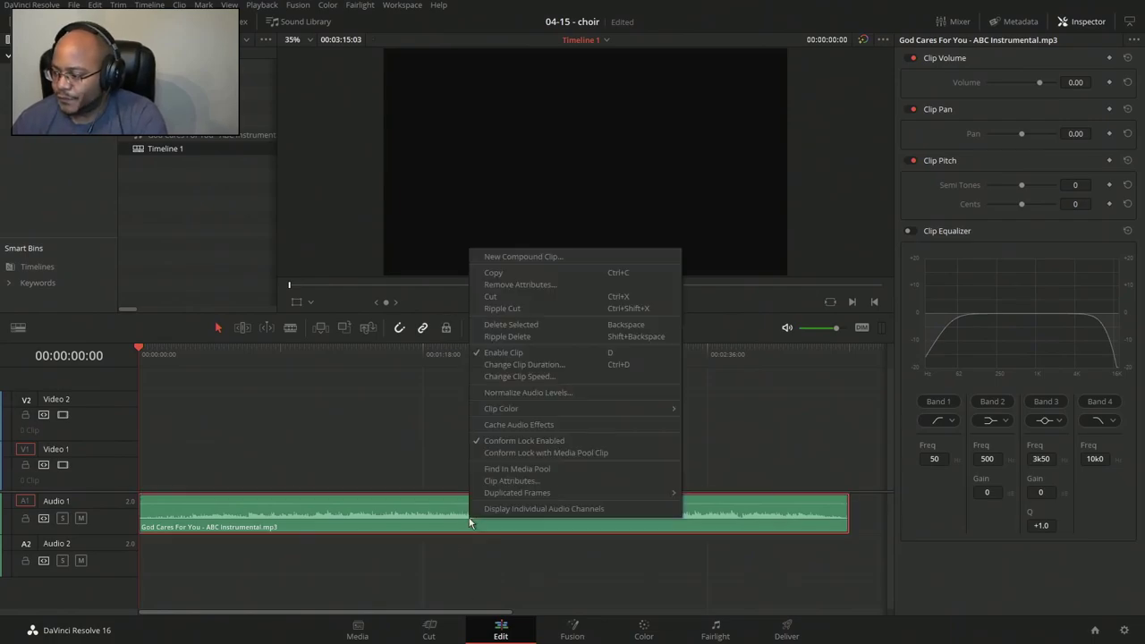
left_click(542, 393)
left_click(570, 465)
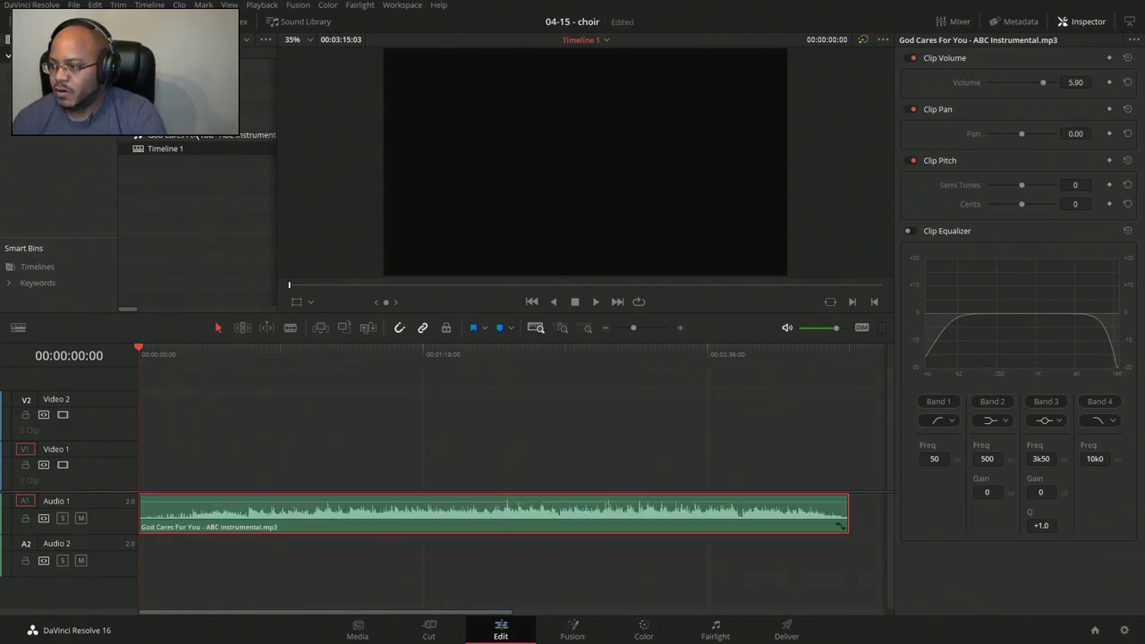
double_click(258, 80)
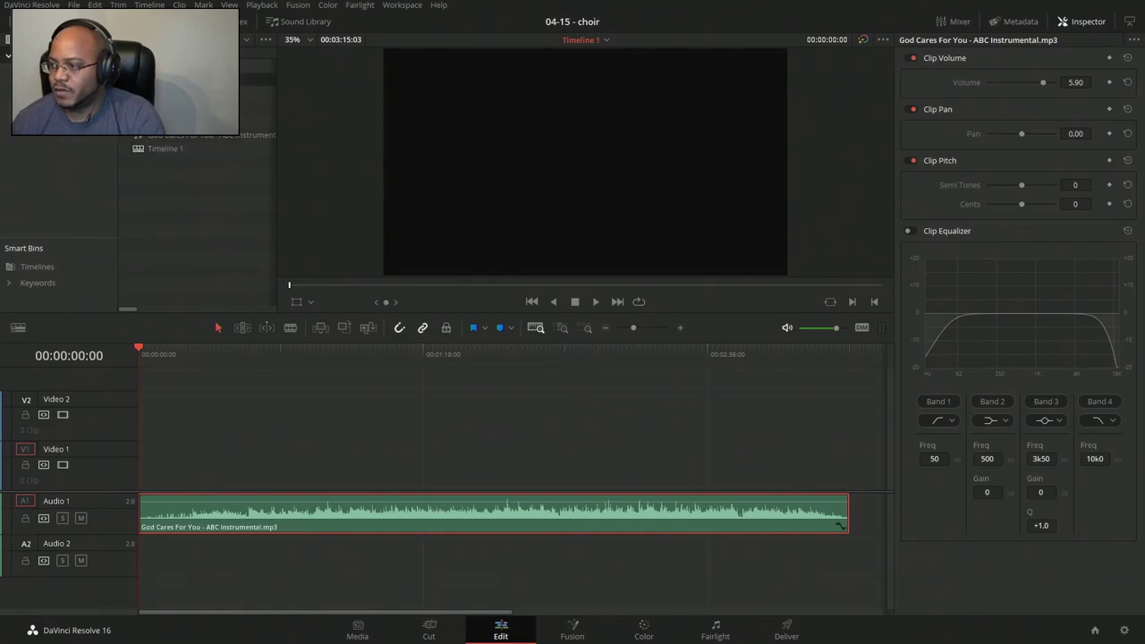
left_click(486, 301)
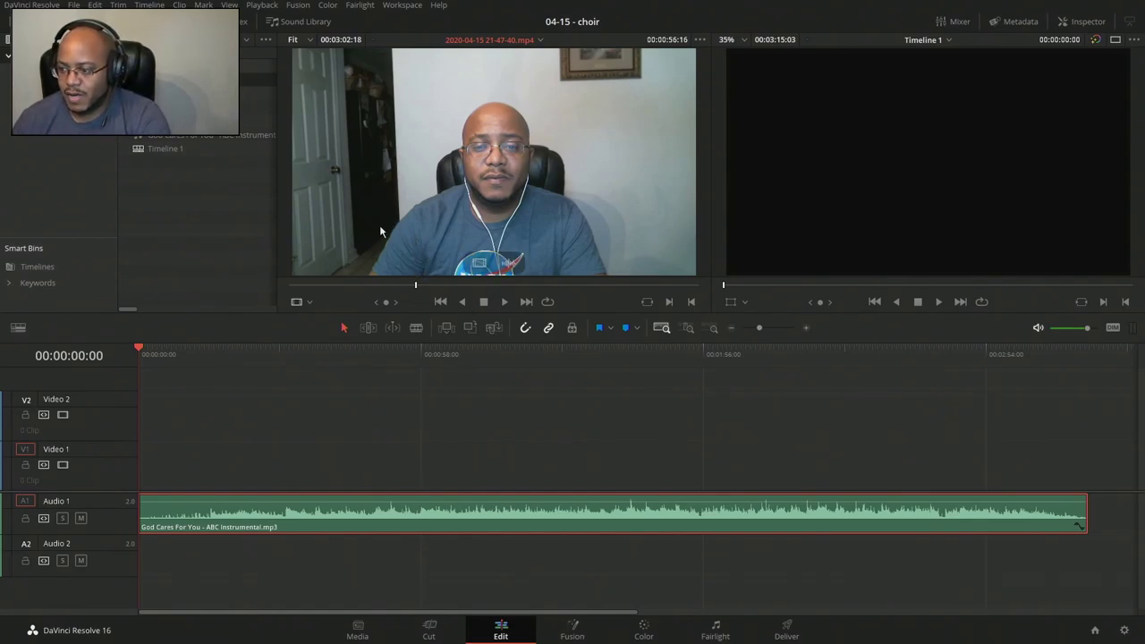
double_click(66, 451)
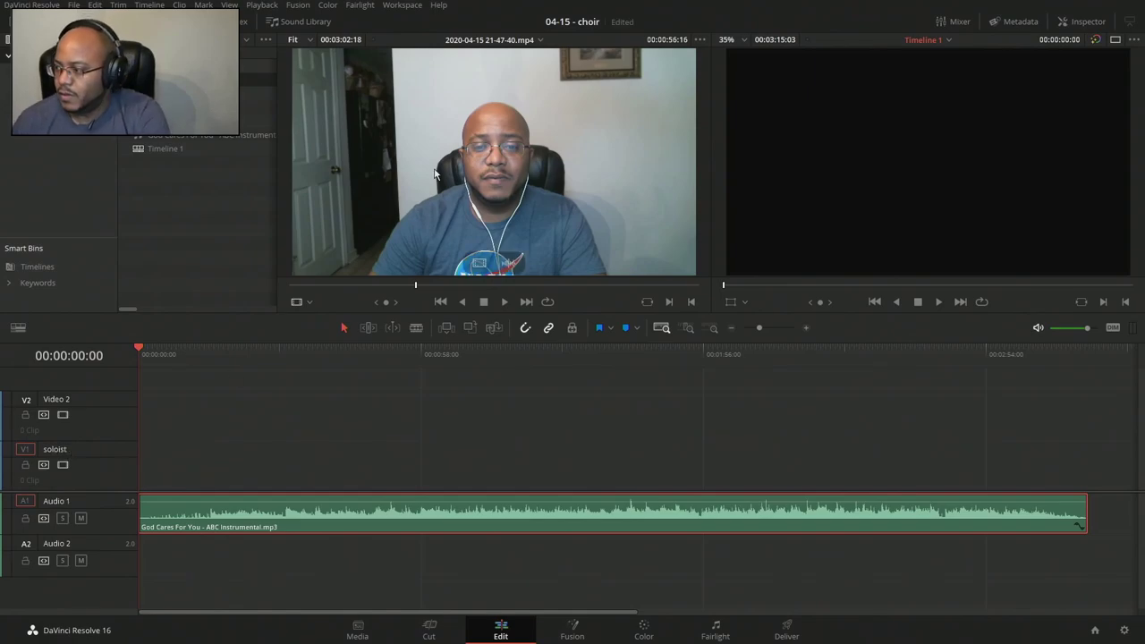
Step: Place the loaded clip at the start of the soloist track with its audio on Audio 1, and move the instrumental to Audio 3
left_click_drag(410, 194, 139, 437)
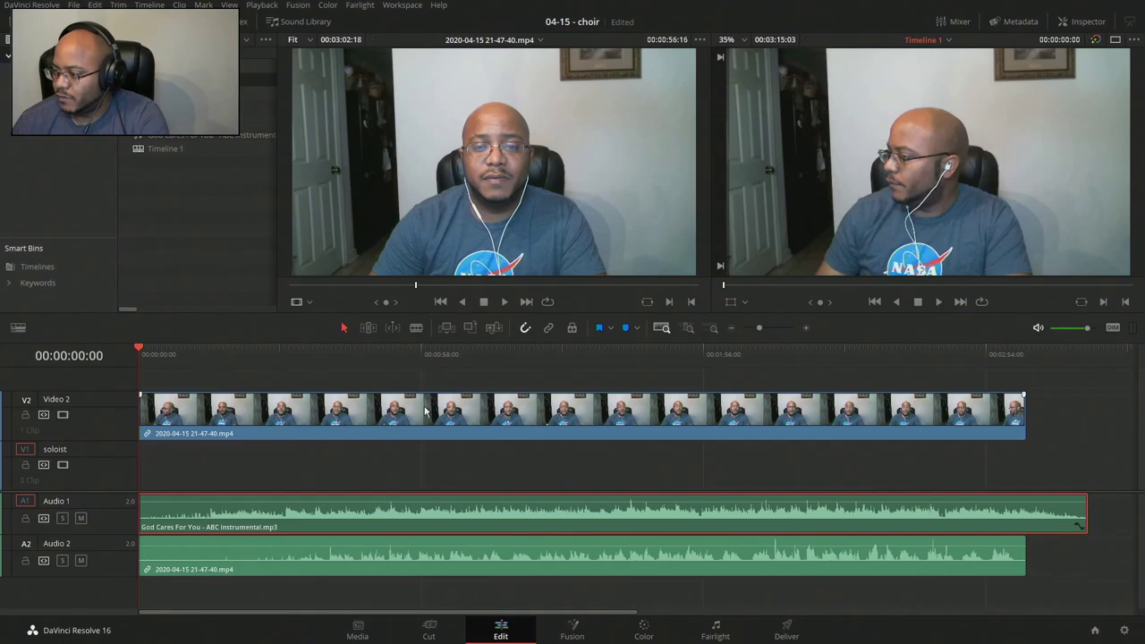
left_click_drag(425, 409, 422, 452)
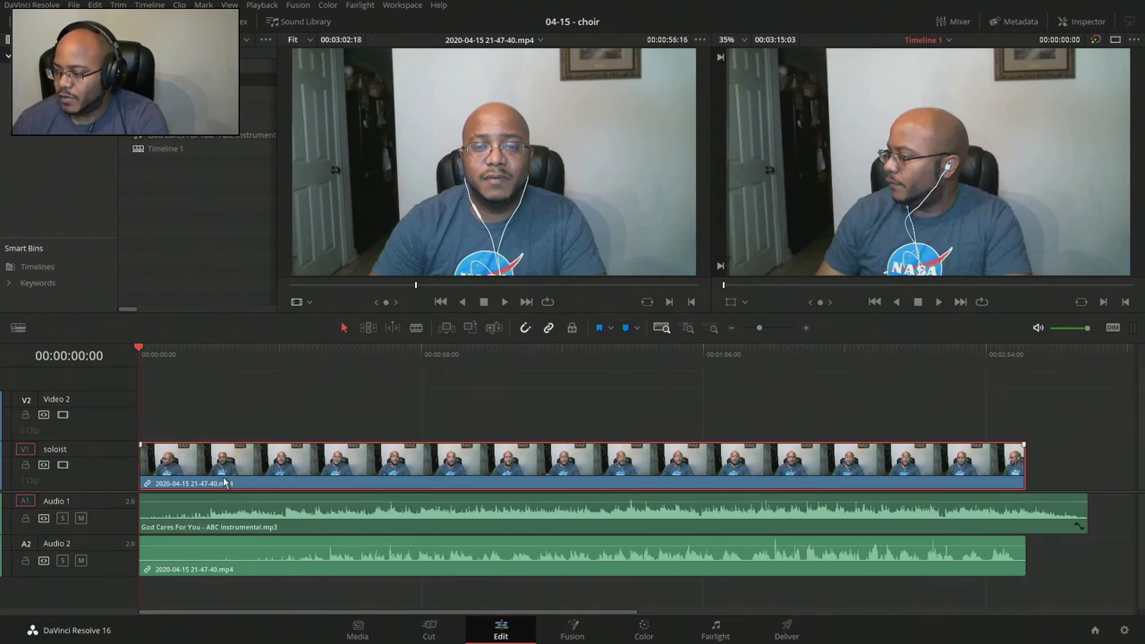
left_click_drag(227, 533, 228, 597)
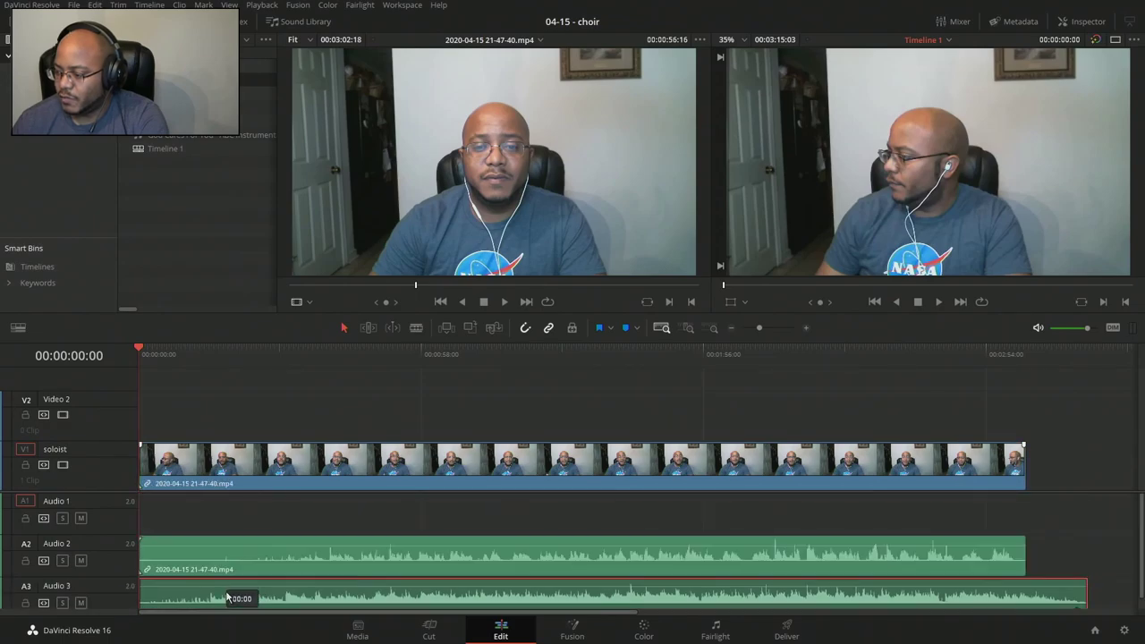
left_click_drag(202, 557, 201, 530)
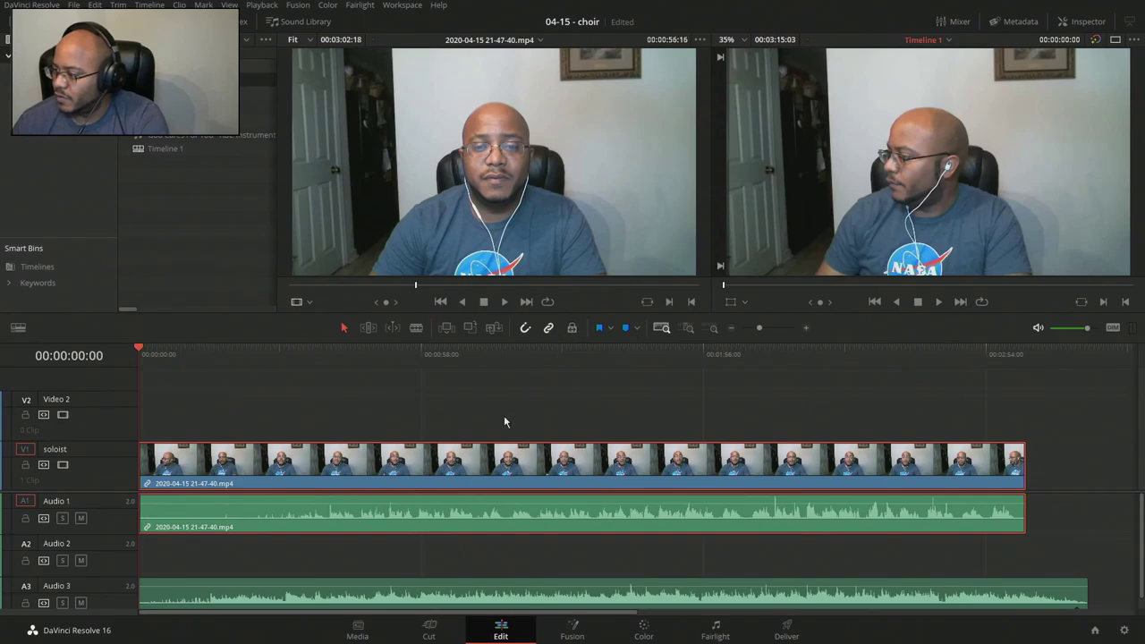
left_click(479, 412)
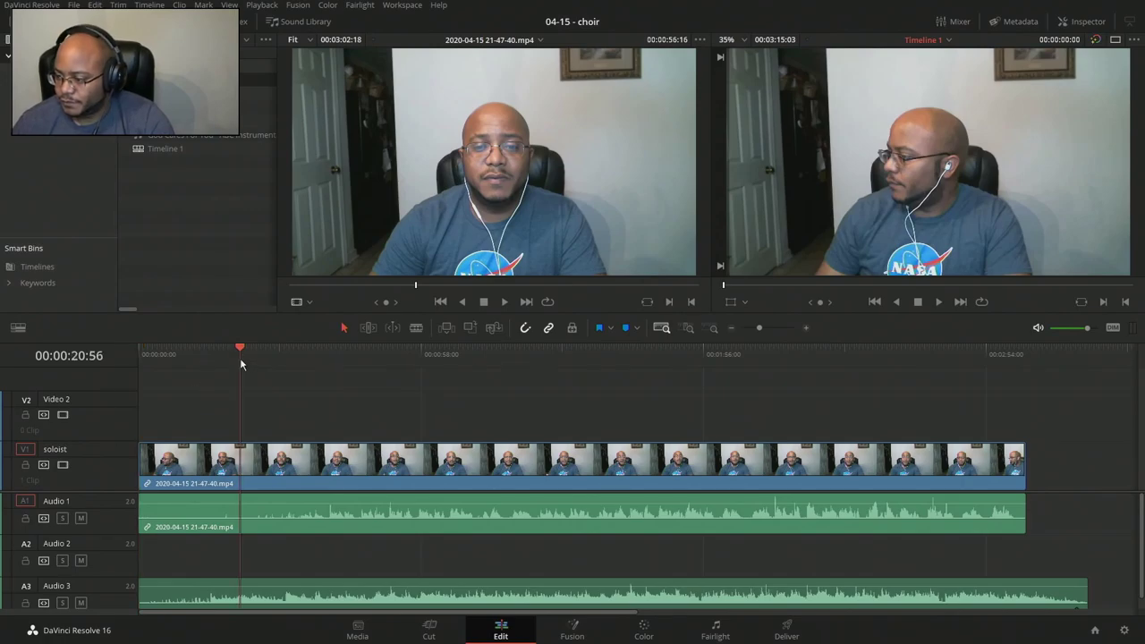
Step: Play the timeline from about 00:00:20:56 and add a marker to the instrumental at 00:00:30:07
key("space")
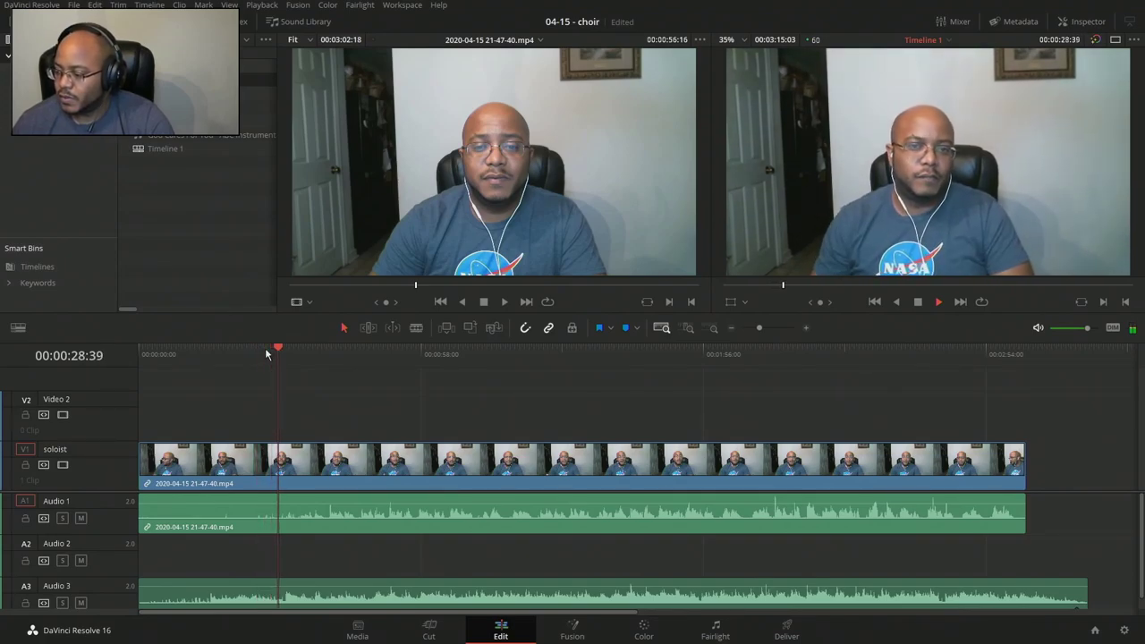
key("space")
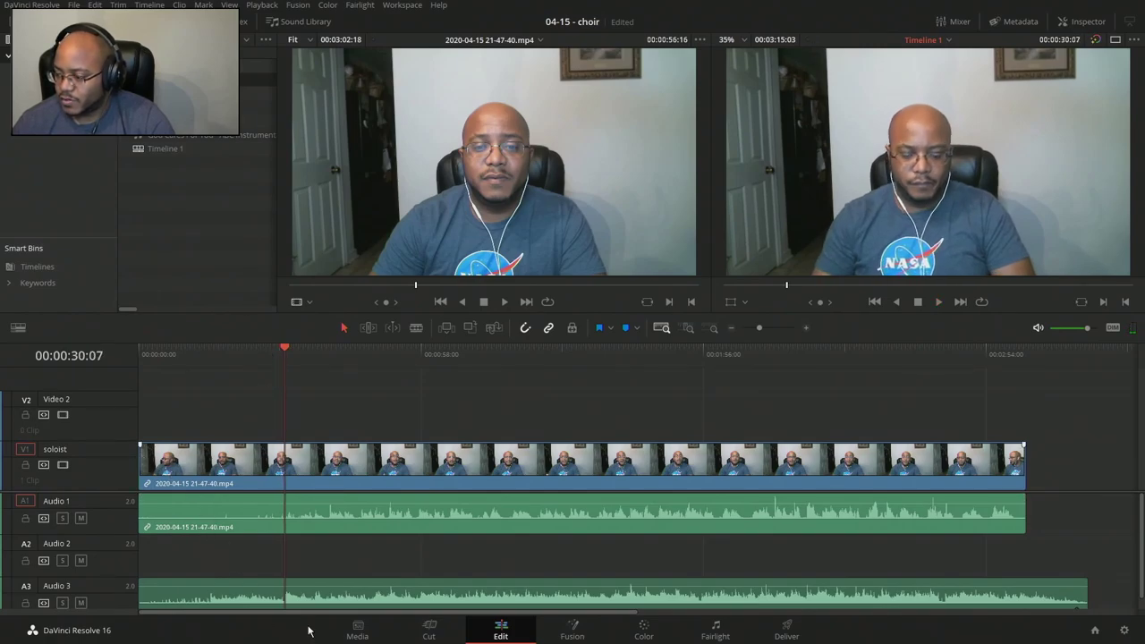
key("m")
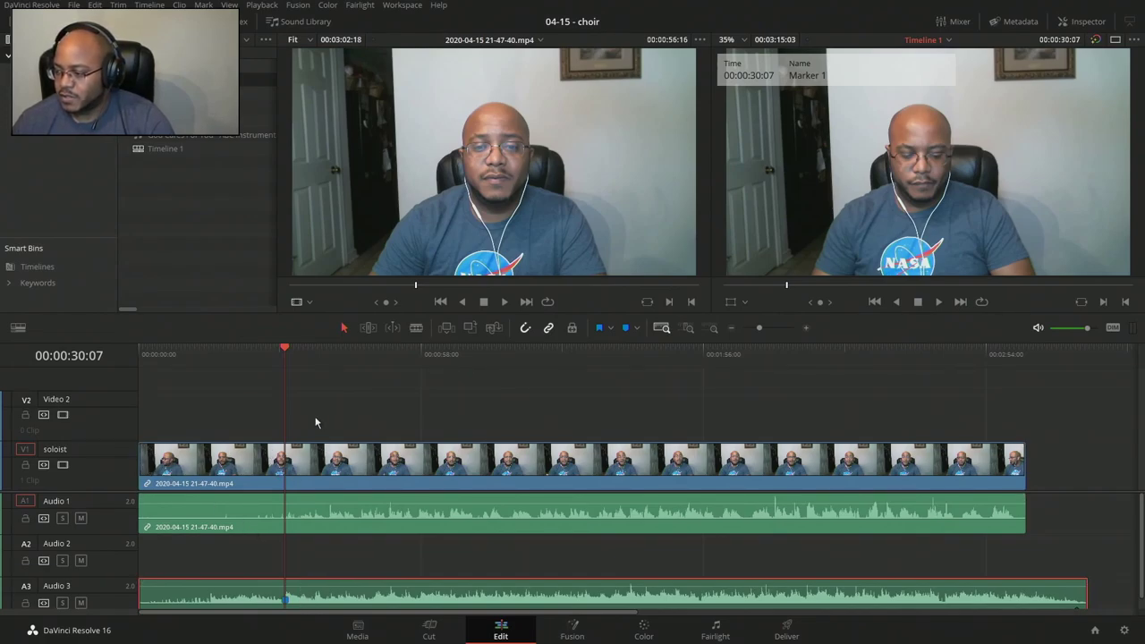
Step: Mute Audio 3 to locate the soloist's cue, trim the clip's start there, and align it with the instrumental's marker
left_click(80, 604)
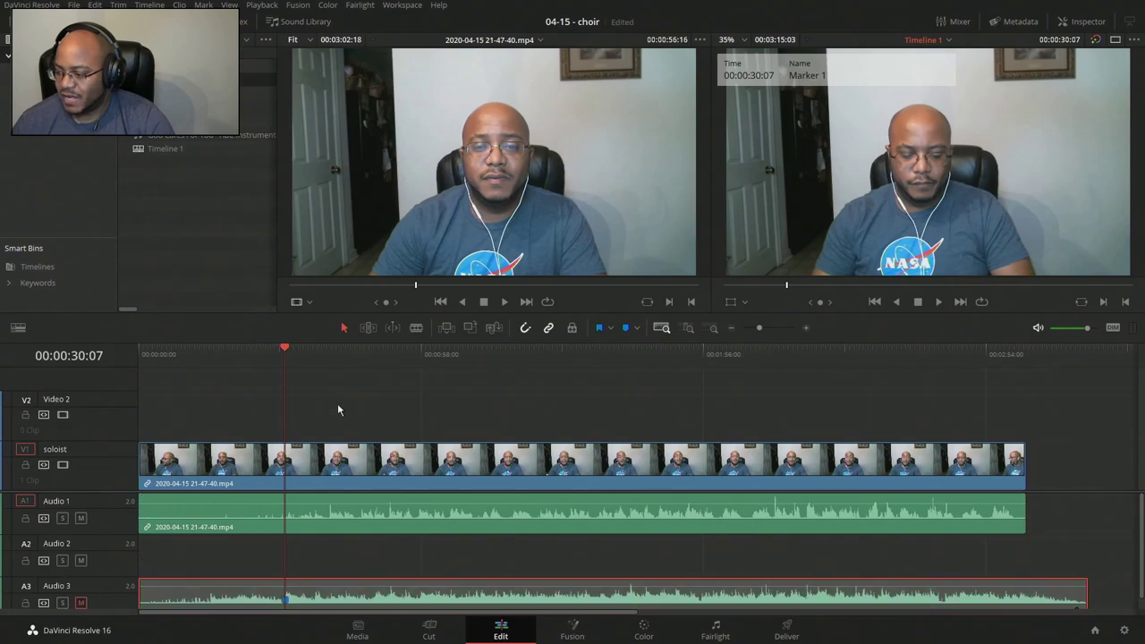
left_click(304, 353)
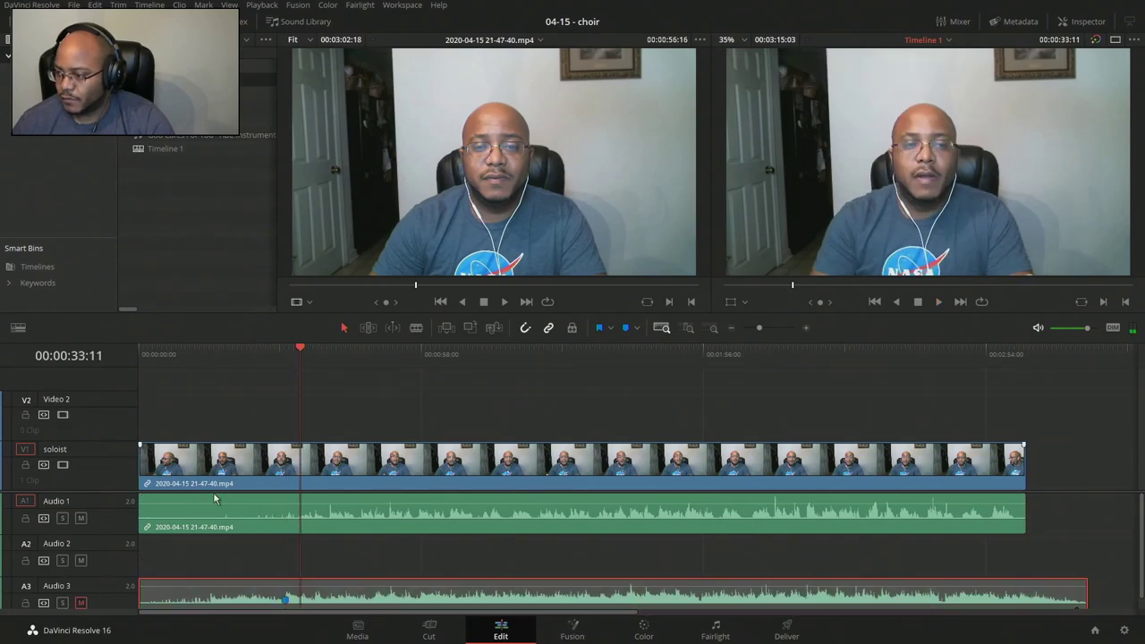
left_click(143, 468)
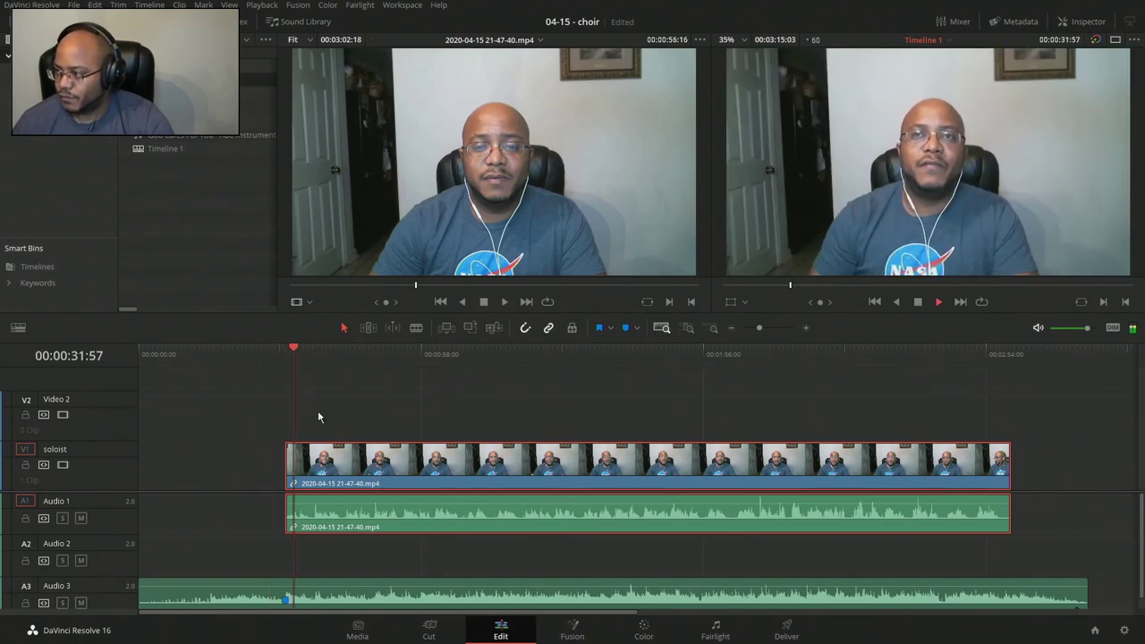
Step: Shift the soloist clip about one second earlier and play the timeline from 00:00:28:10 to check the sync
key("space")
left_click(808, 331)
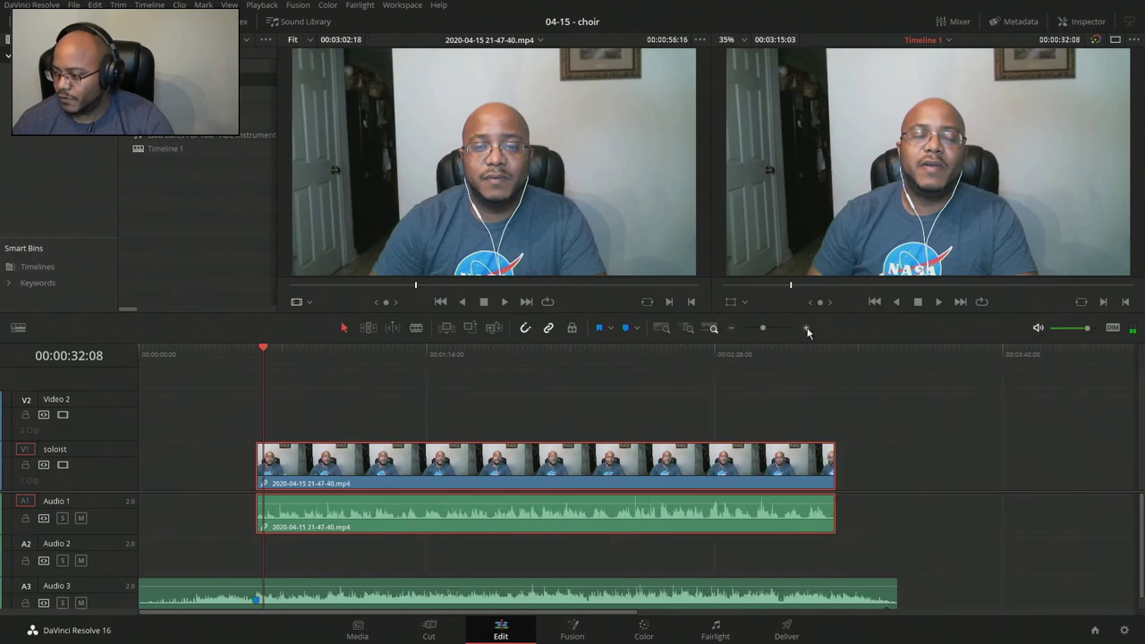
left_click(807, 329)
left_click(808, 329)
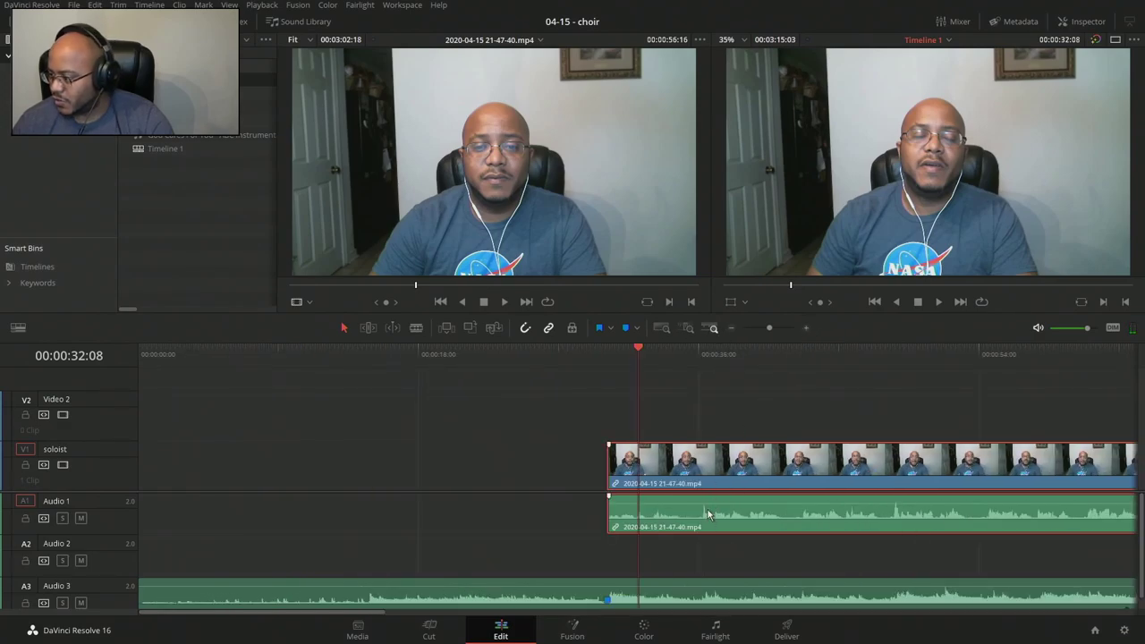
left_click_drag(701, 471, 687, 472)
left_click(576, 348)
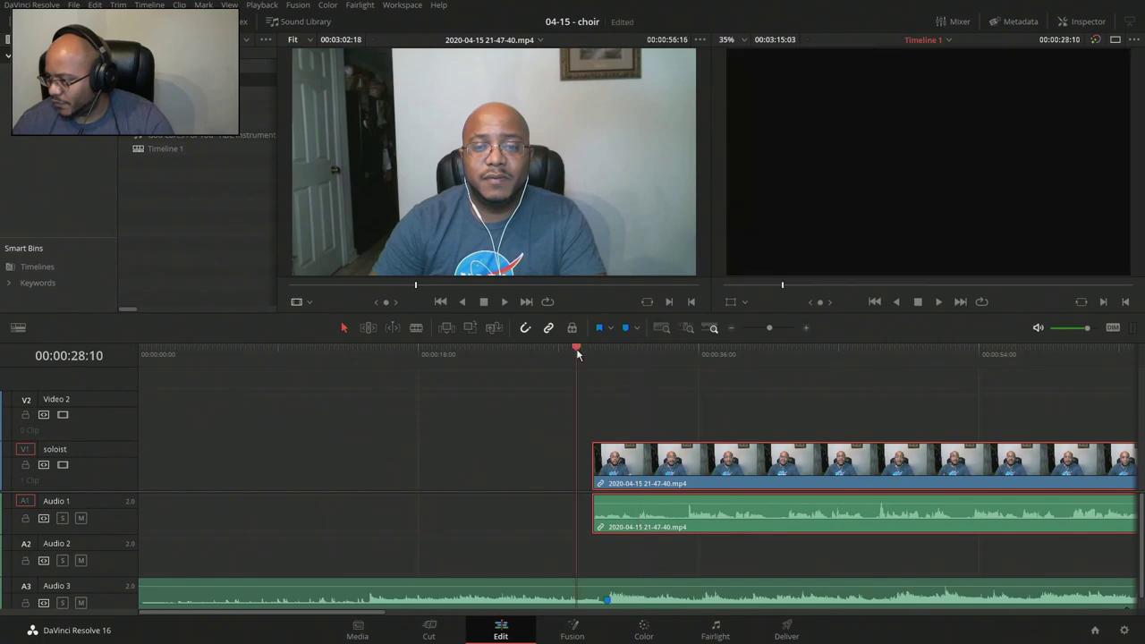
key("space")
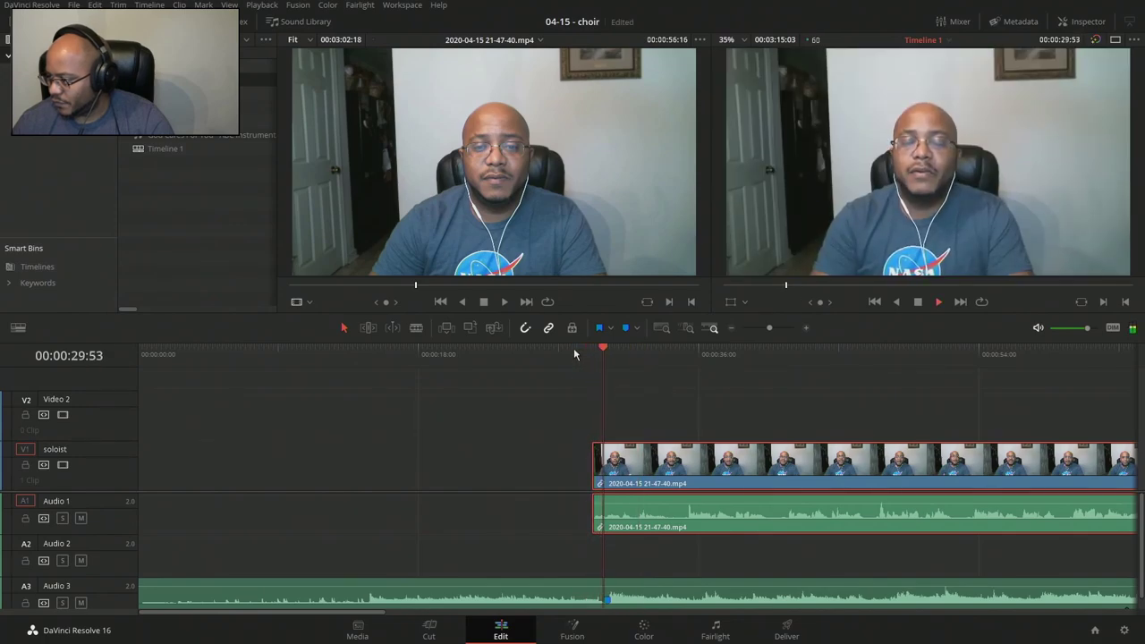
Step: Move the instrumental's marker to 00:00:30:18 and shift the soloist clip later so it starts just before the marker
left_click(807, 329)
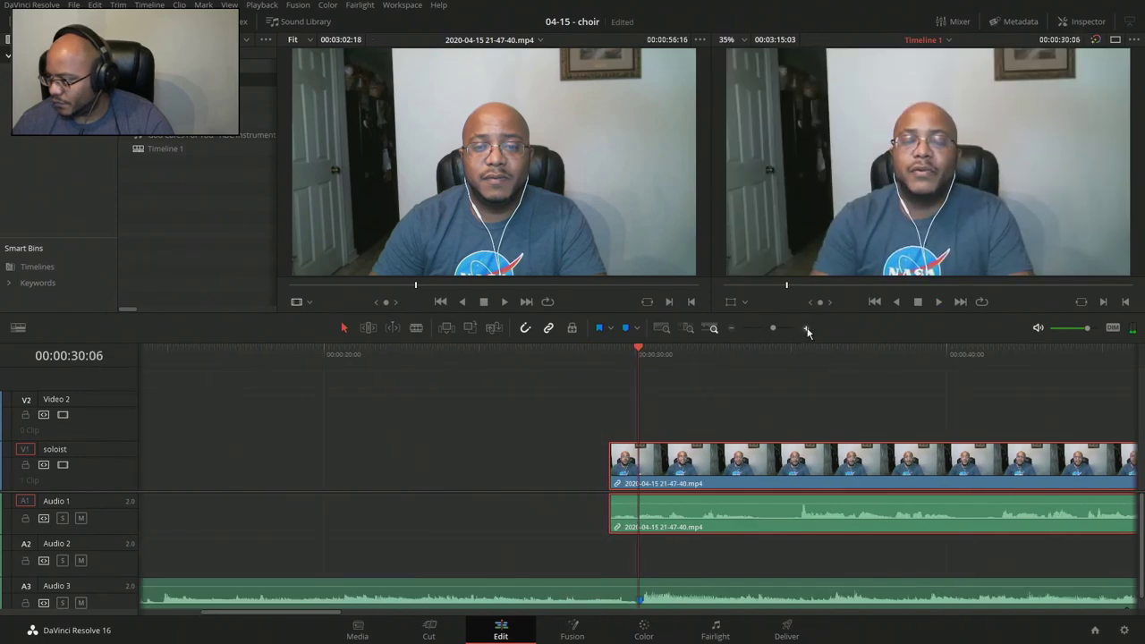
left_click(807, 329)
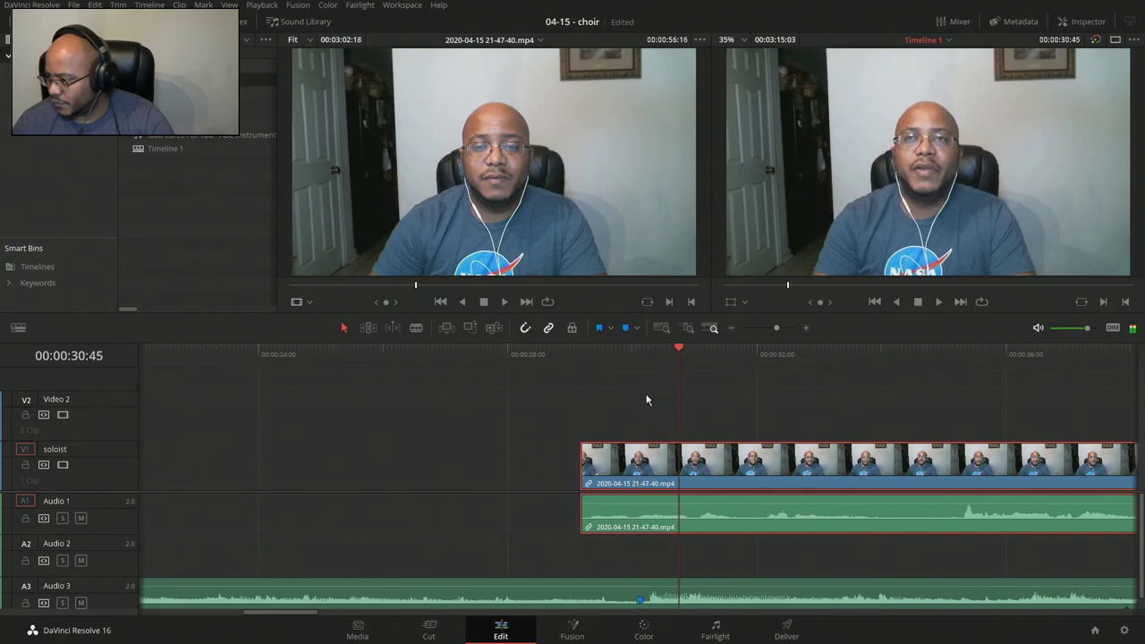
left_click_drag(682, 349, 652, 366)
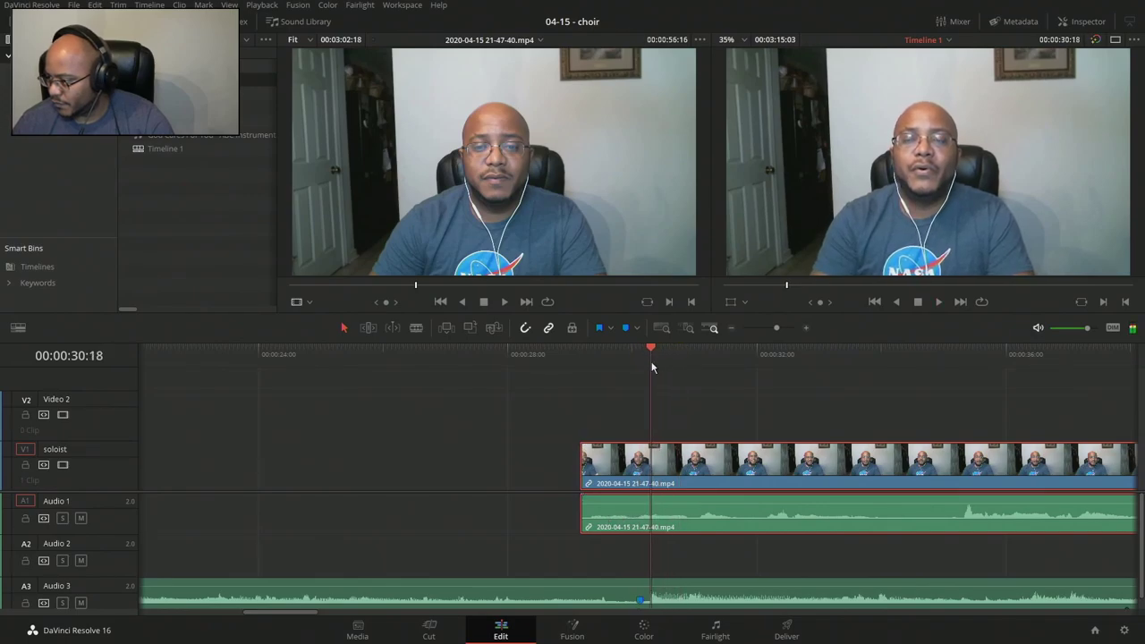
left_click_drag(639, 601, 650, 601)
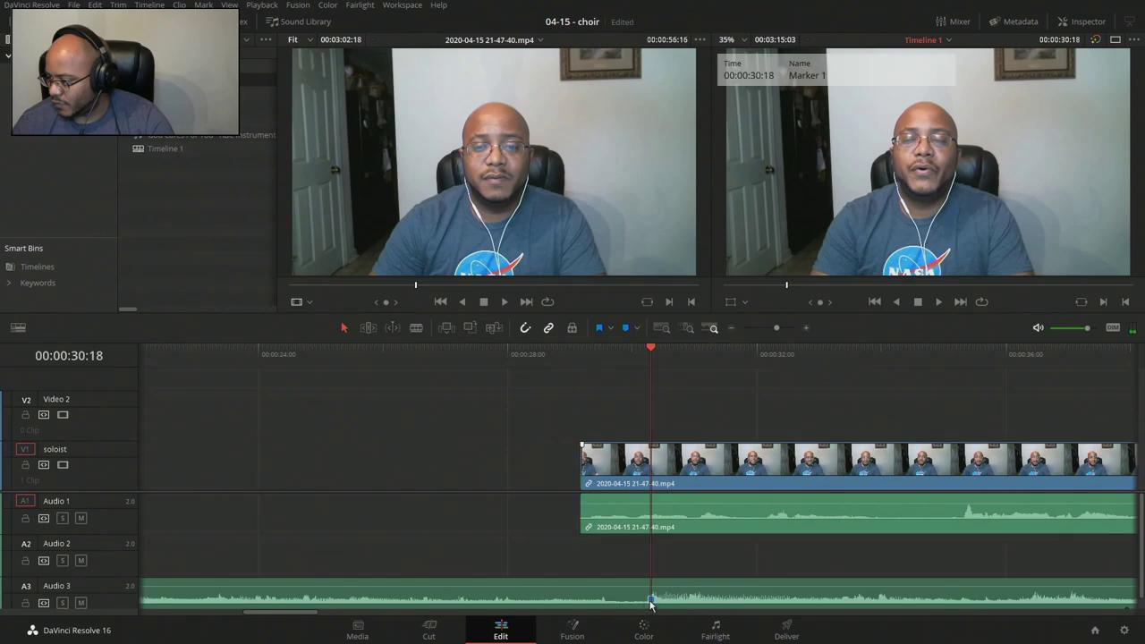
left_click_drag(597, 467, 649, 465)
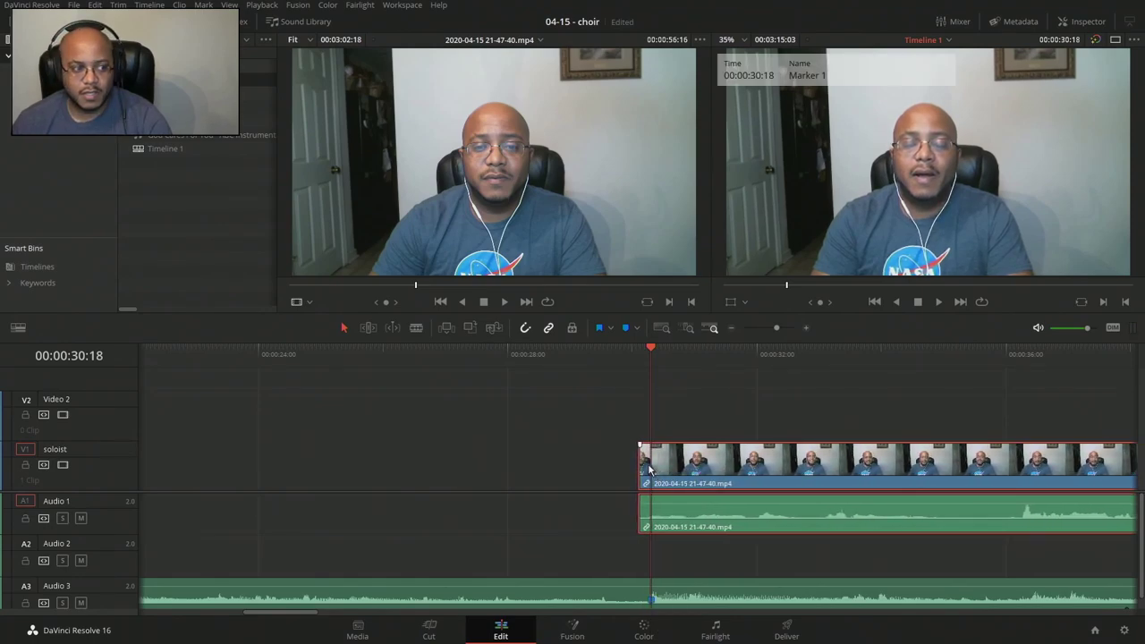
Step: Play the timeline from just before the soloist clip to check its sync, and save the project
left_click(618, 347)
key("space")
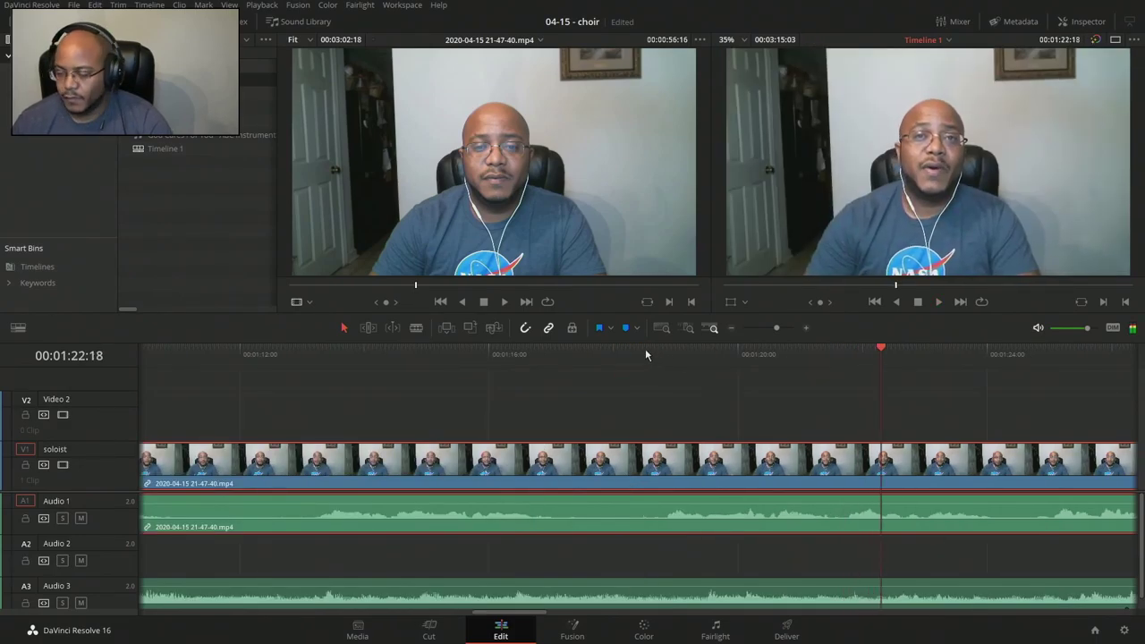
key("ctrl+s")
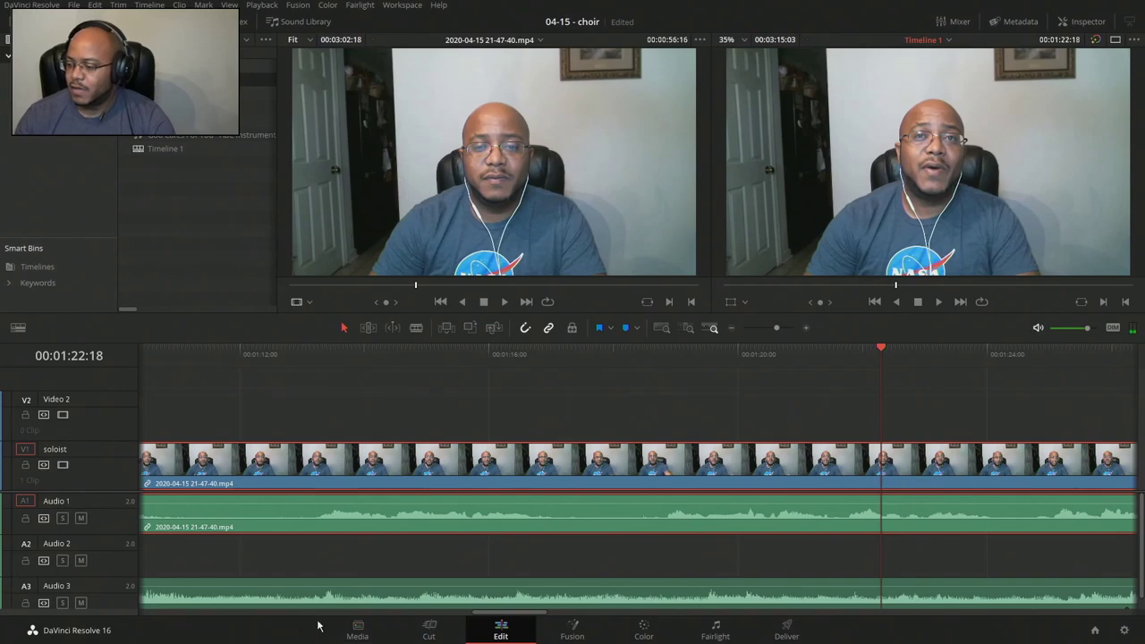
Step: Crop the soloist clip by 550 on both its left and right sides
left_click(661, 329)
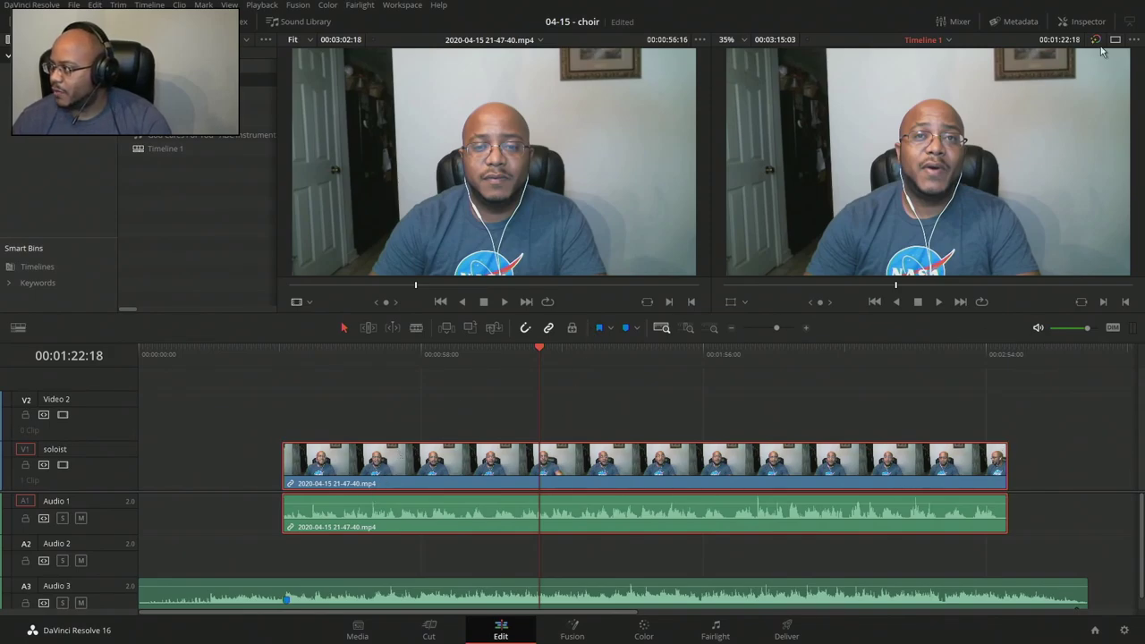
left_click(1084, 21)
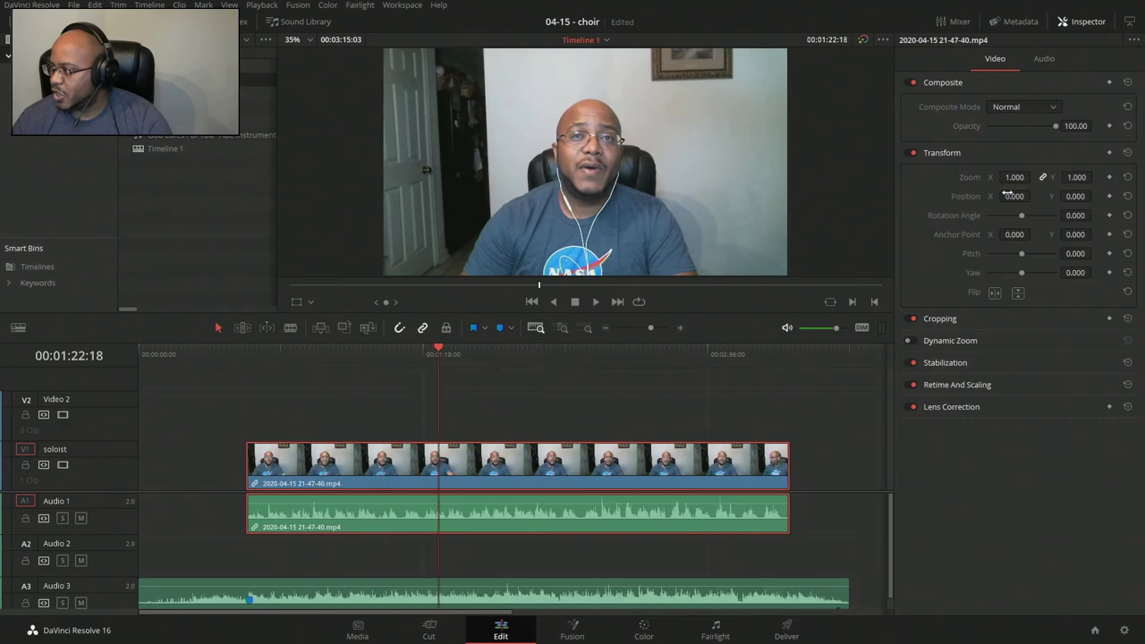
left_click(954, 323)
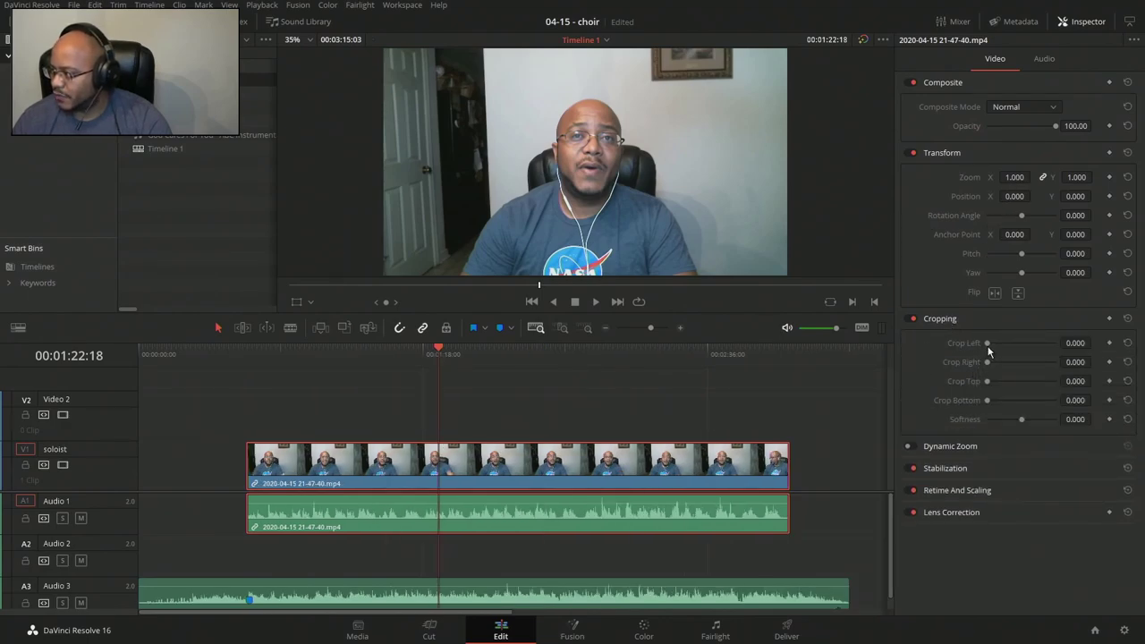
left_click_drag(989, 347, 1006, 342)
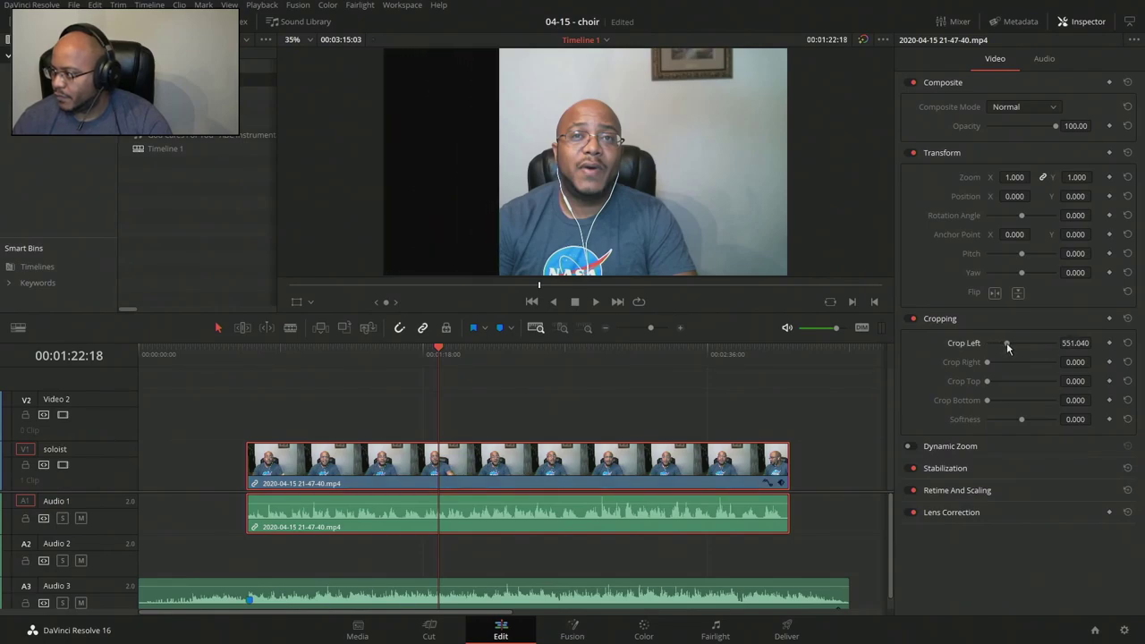
left_click(1074, 343)
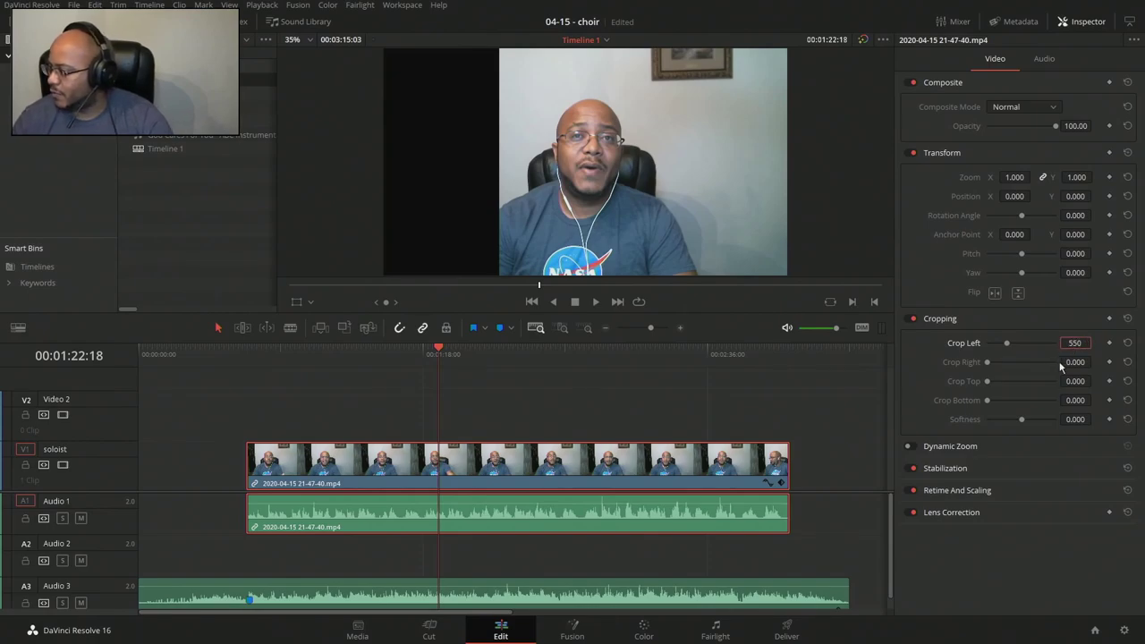
left_click(1073, 363)
type("550")
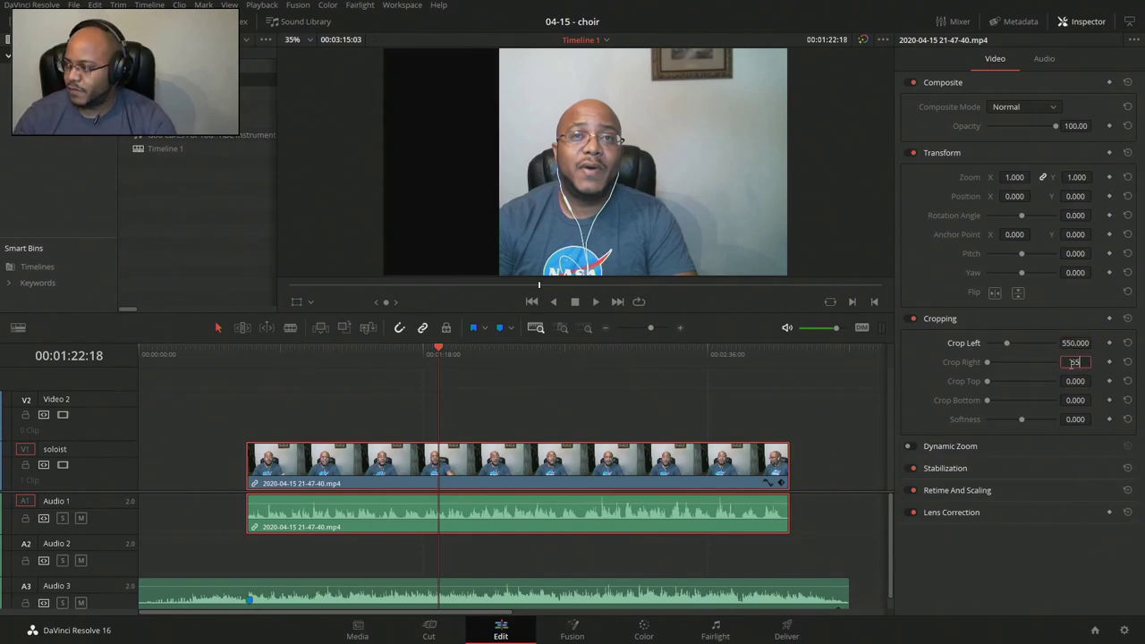
key("Return")
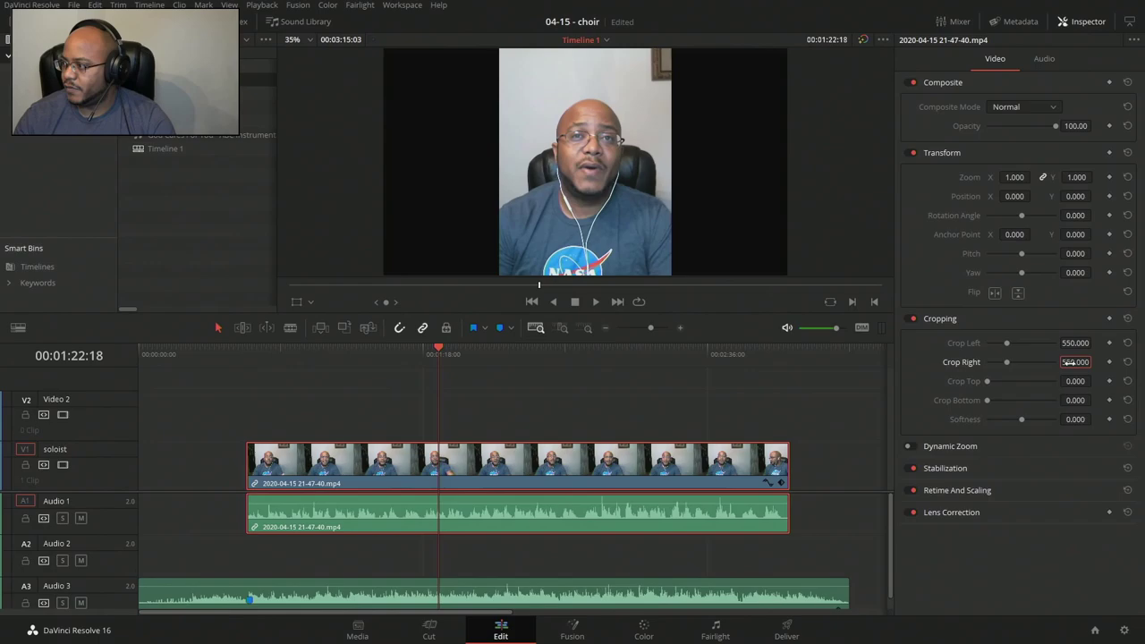
Step: Normalize the soloist clip's audio levels and set its clip volume to 3.00
left_click(247, 352)
key("space")
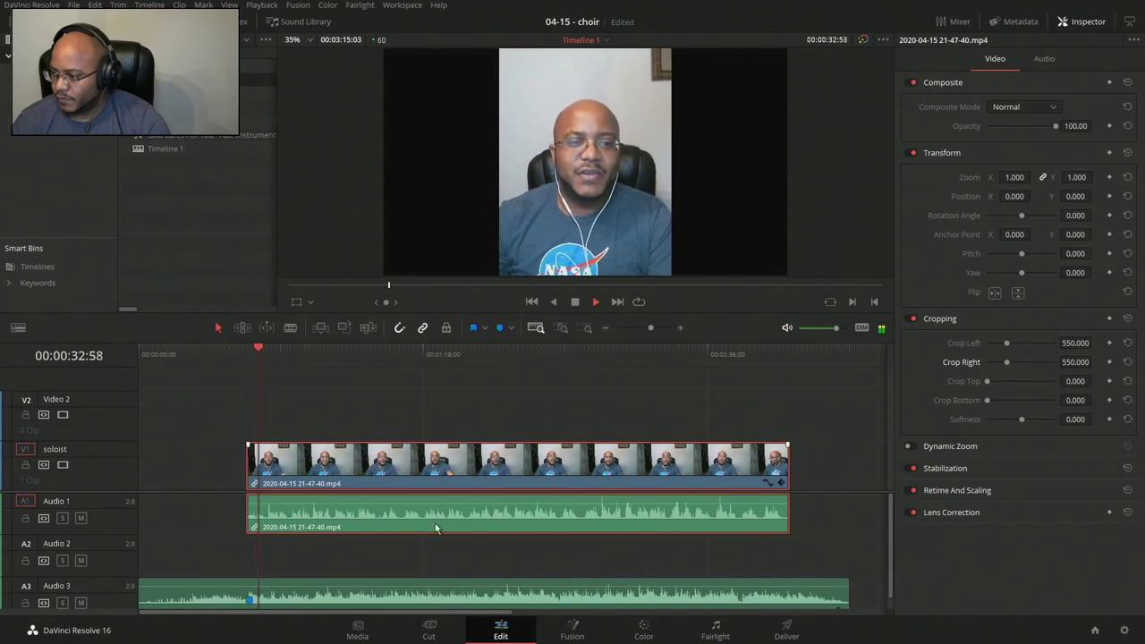
right_click(389, 486)
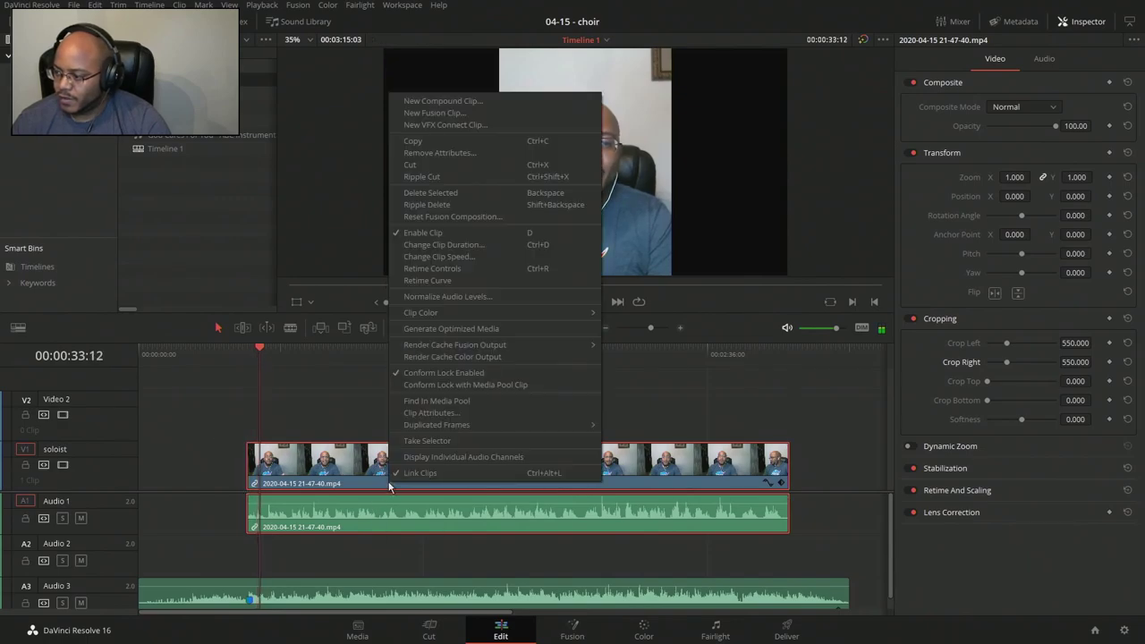
left_click(463, 296)
left_click(596, 418)
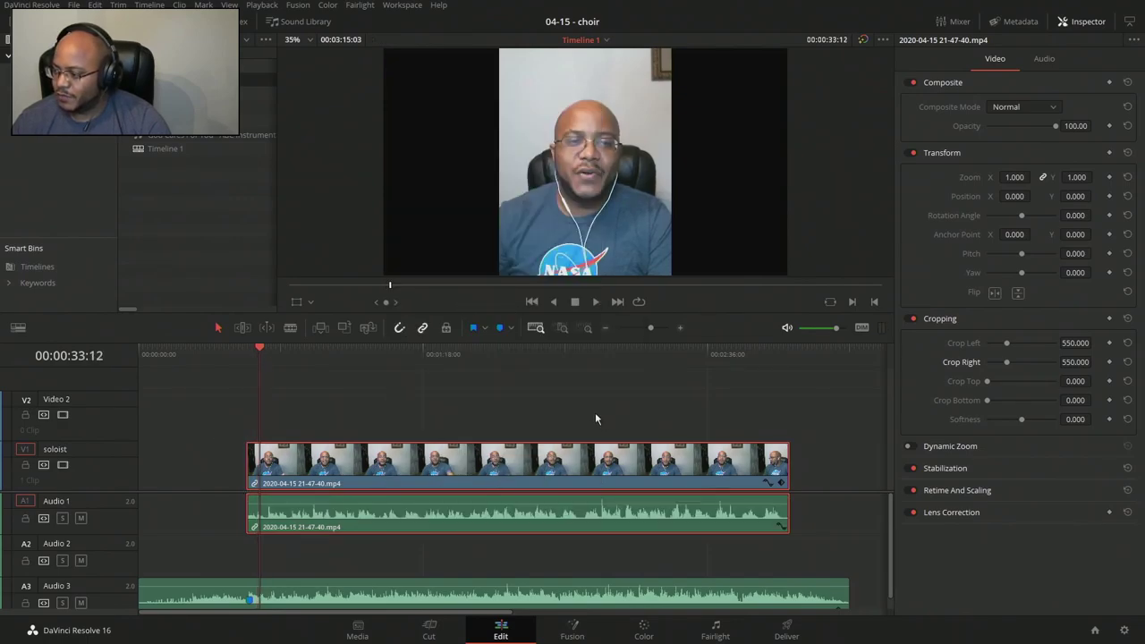
left_click(1043, 59)
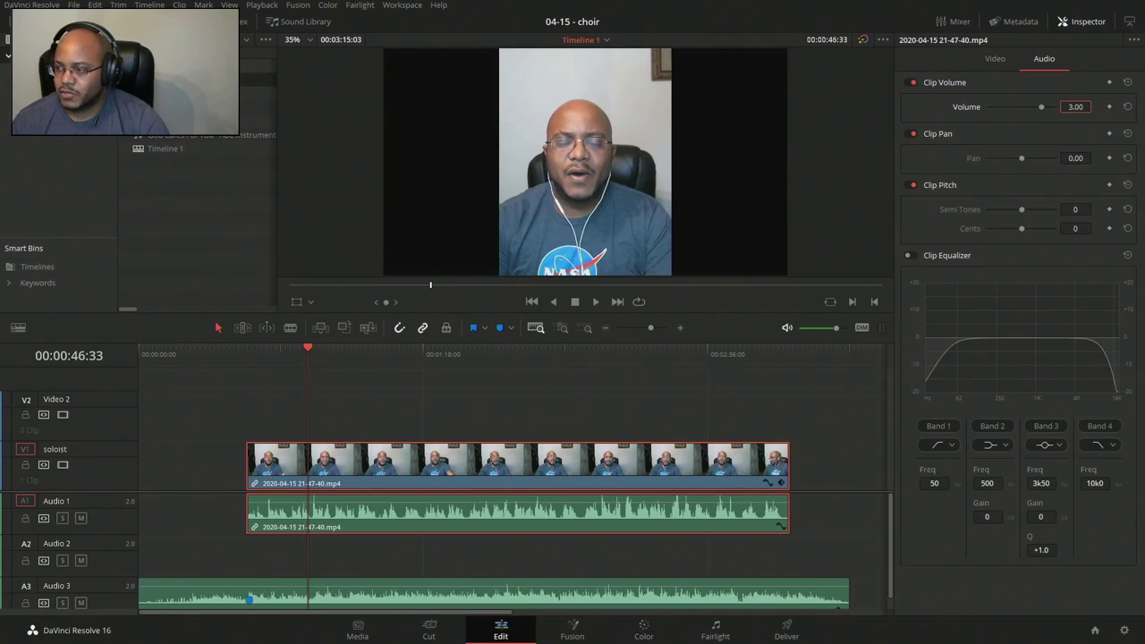
left_click(1082, 21)
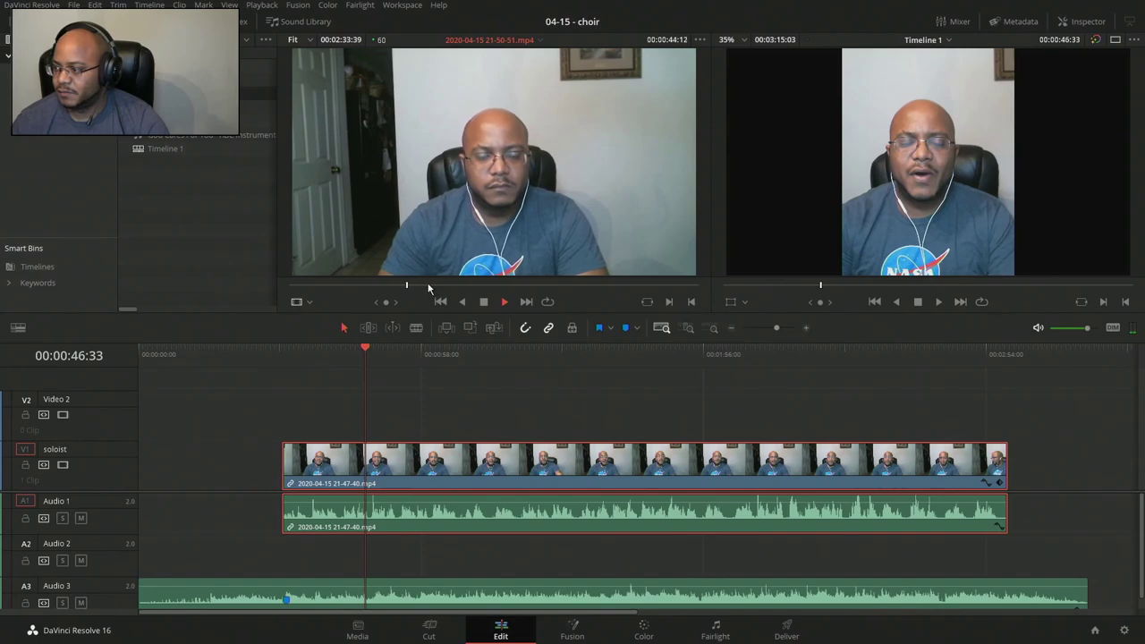
left_click(466, 286)
left_click(465, 286)
left_click(669, 304)
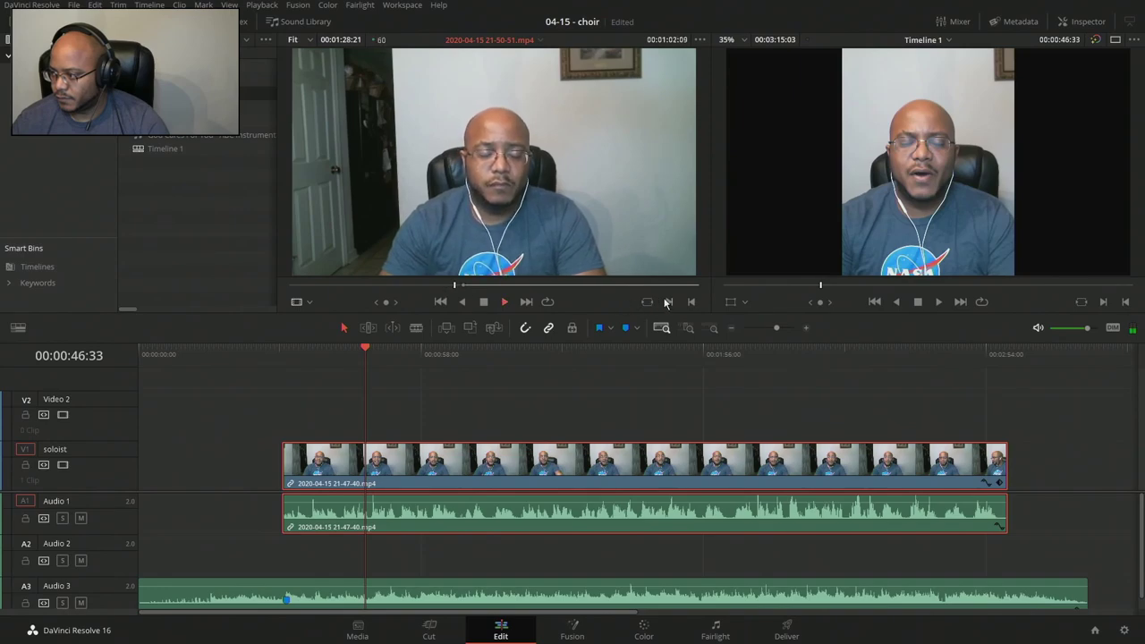
key("space")
Step: Play the timeline to find the vocal entry near 00:01:06:45 and place the marked source clip there on Video 2
left_click(428, 354)
key("space")
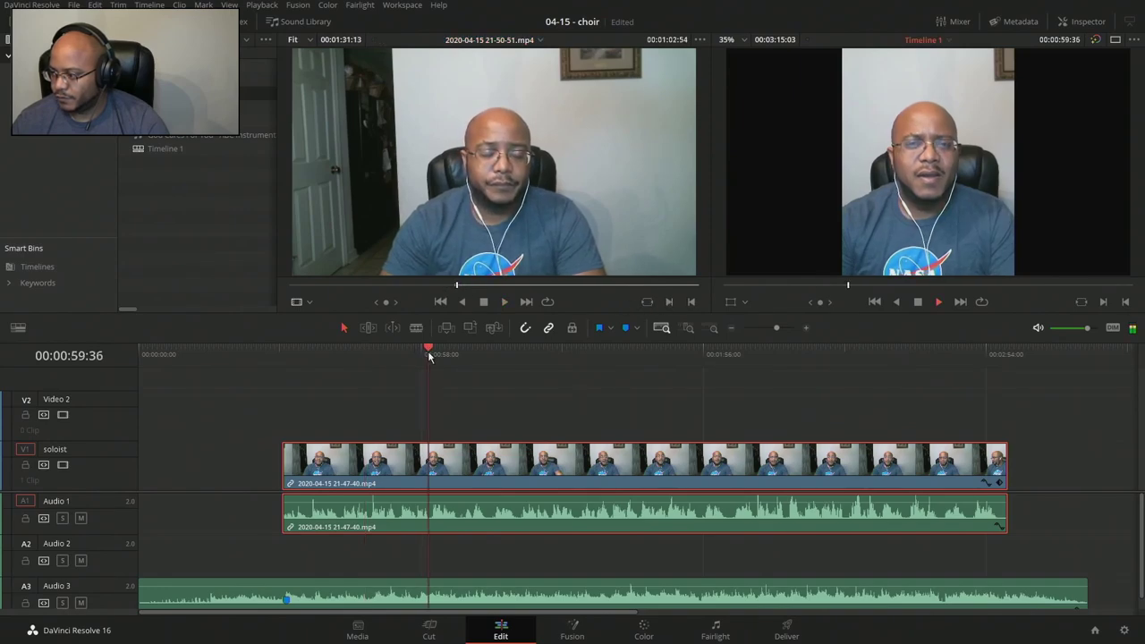
left_click(500, 357)
left_click(472, 361)
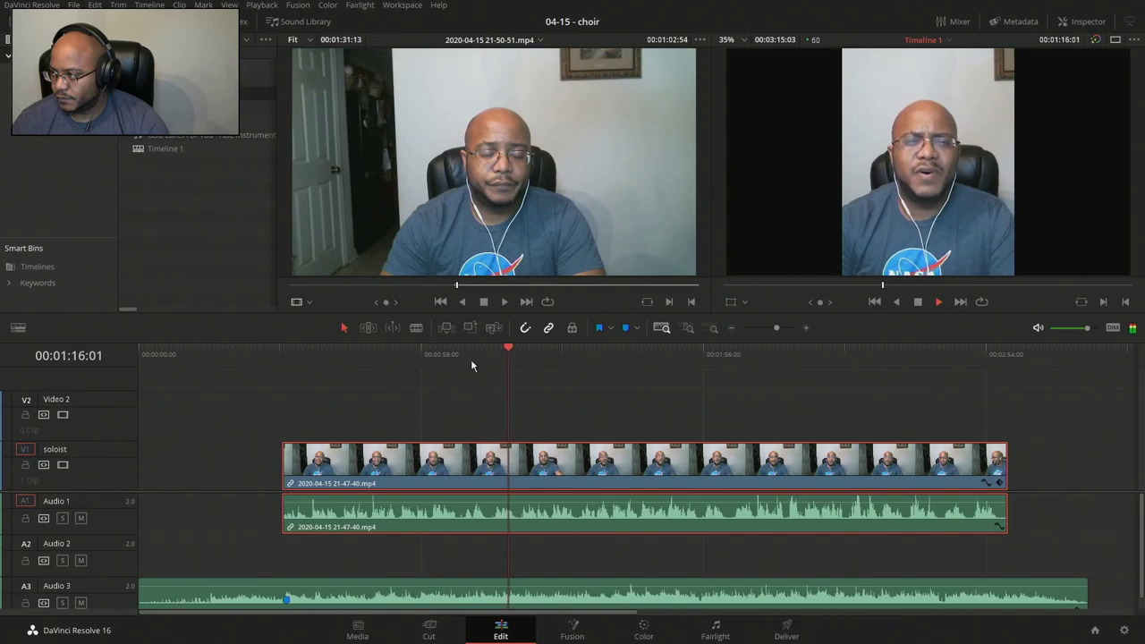
left_click(471, 359)
left_click(458, 358)
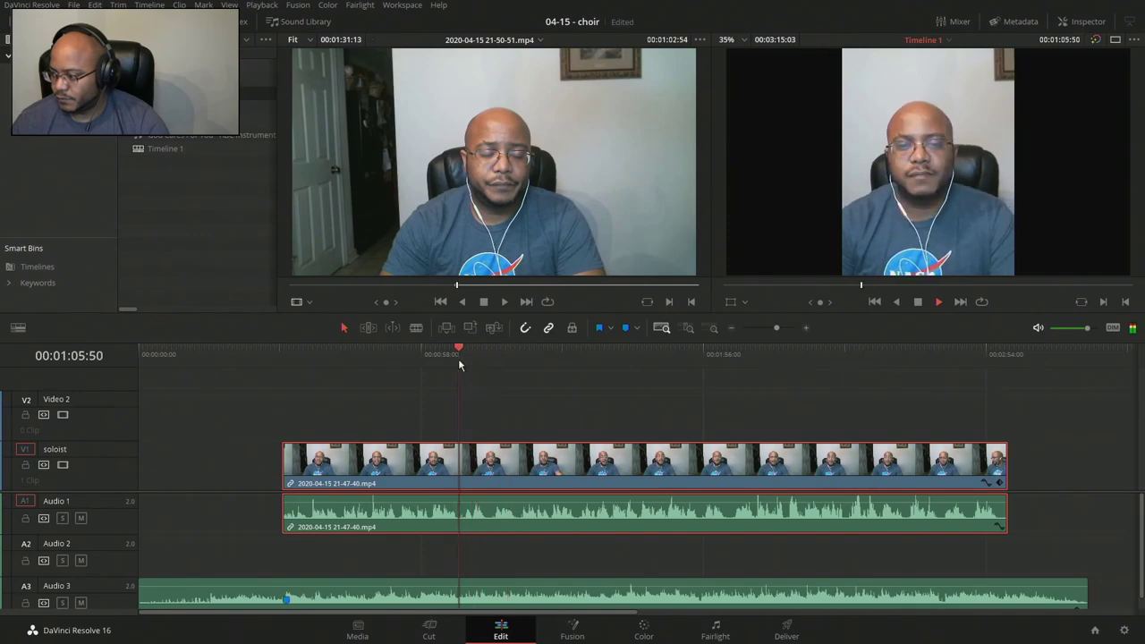
key("space")
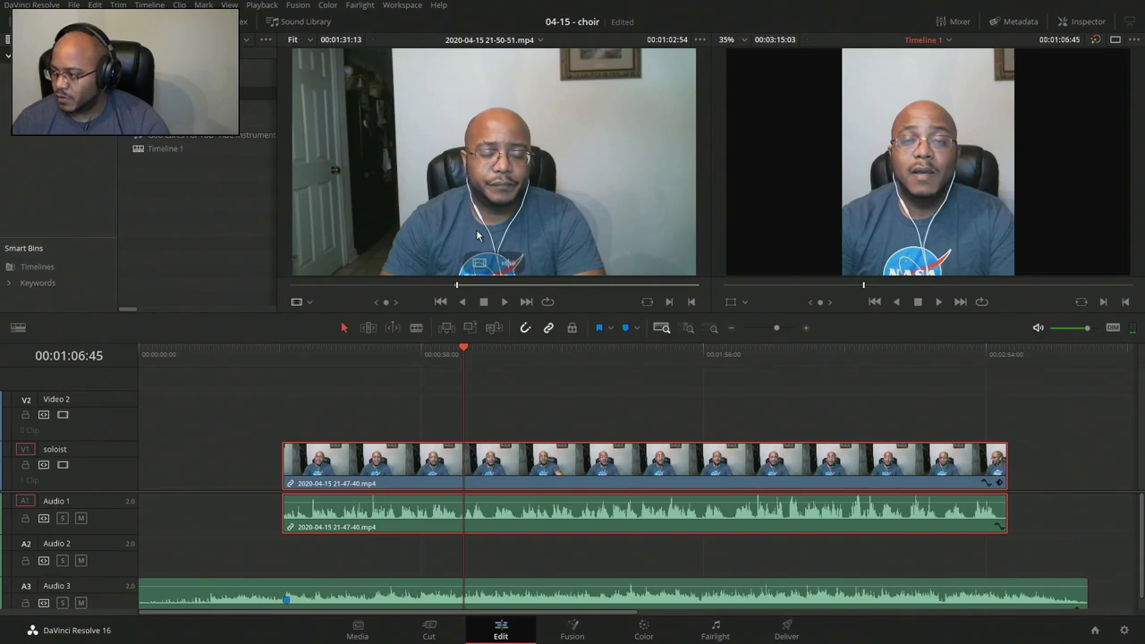
left_click_drag(476, 229, 468, 428)
Step: Play the timeline to compare the vocal entries, and shift the Video 2 clip about two seconds earlier
key("space")
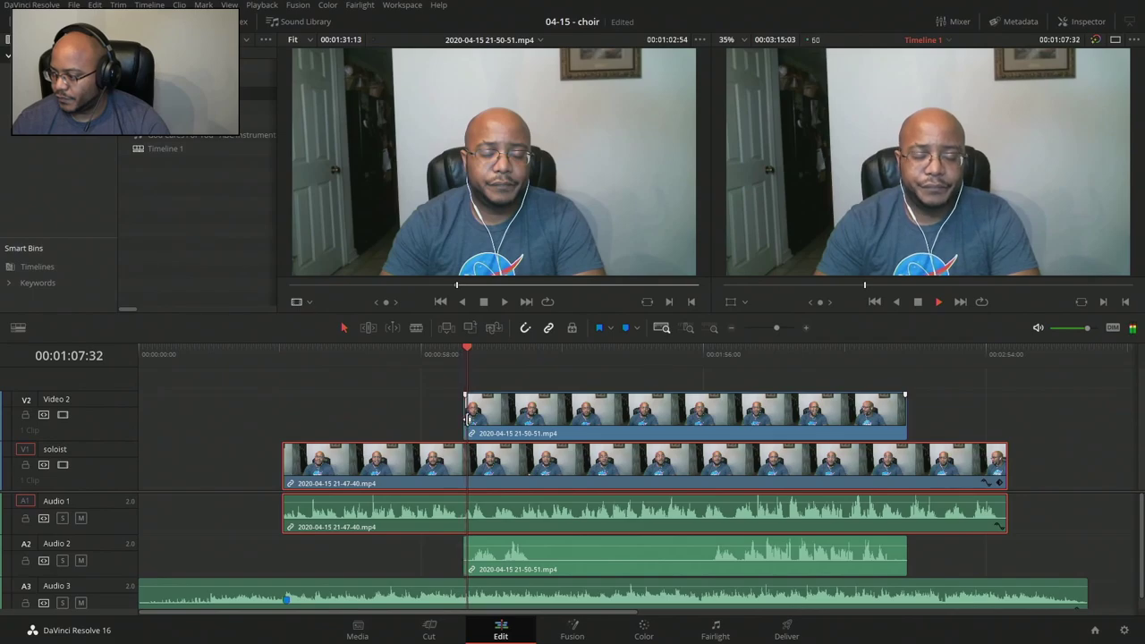
left_click(806, 328)
left_click(806, 328)
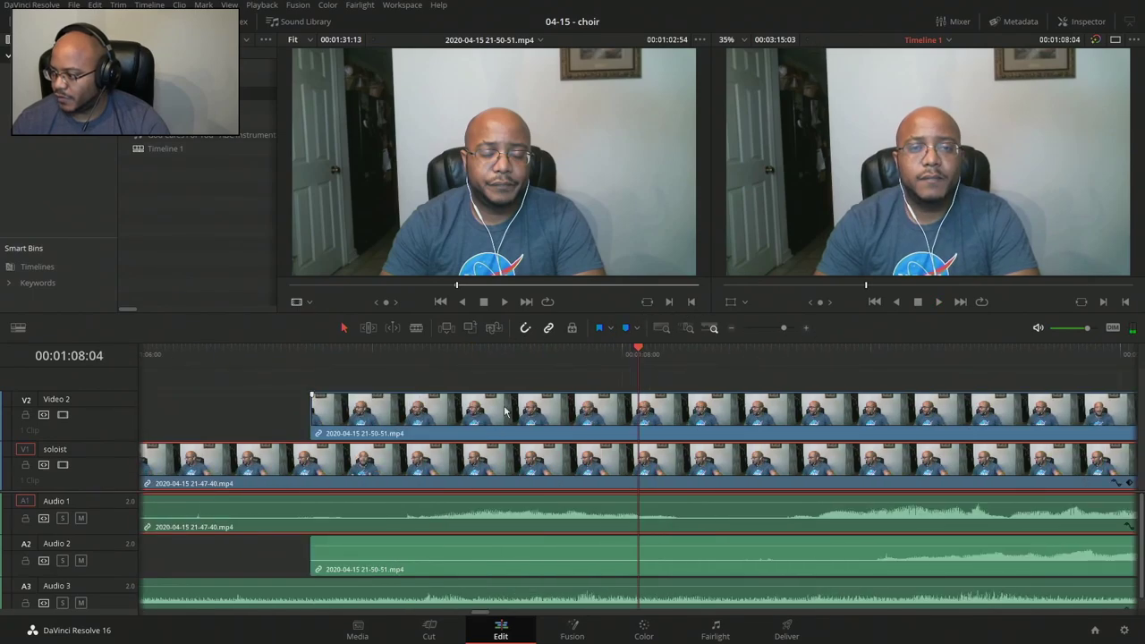
left_click(732, 329)
left_click(731, 329)
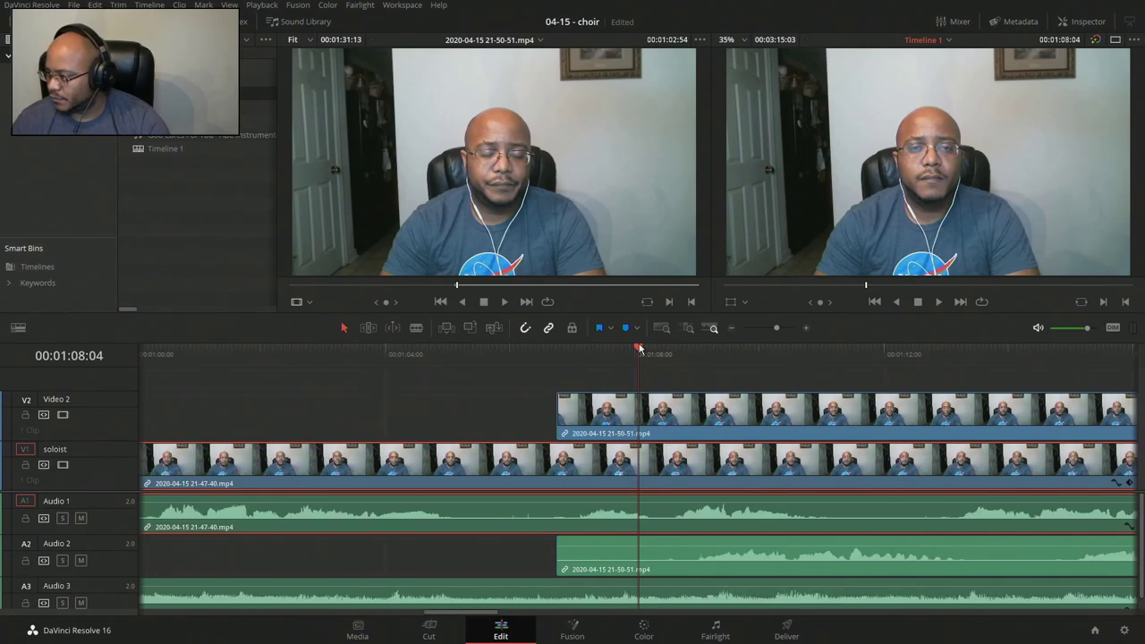
left_click_drag(638, 348, 580, 350)
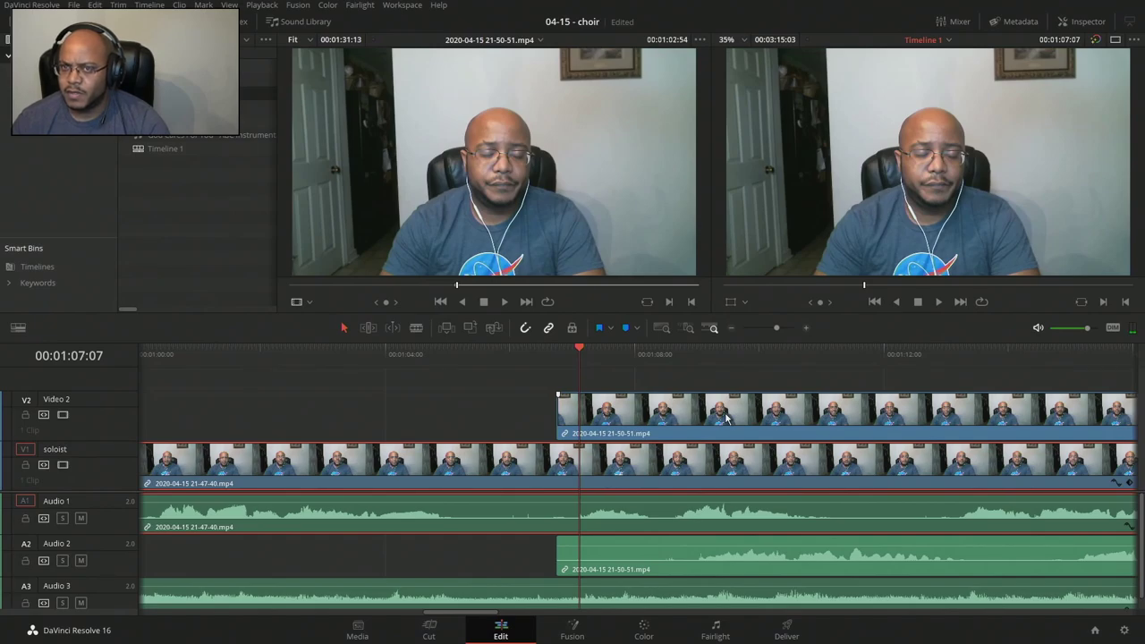
left_click_drag(725, 416, 601, 419)
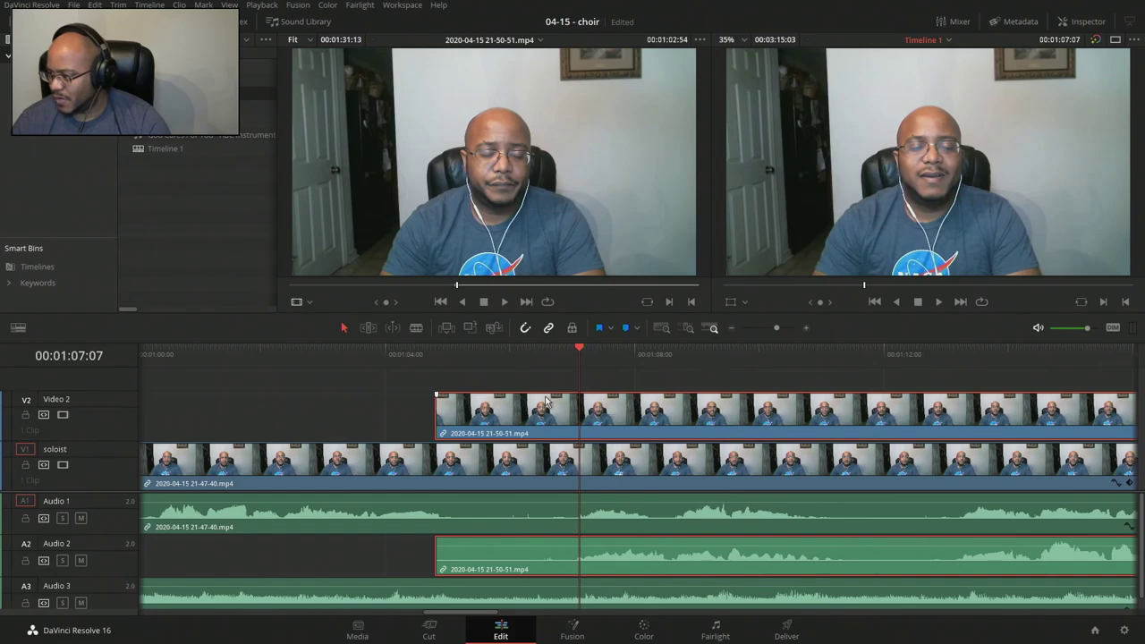
Step: Play the timeline from 00:01:06:41 to check the Video 2 clip's sync with the soloist
left_click(552, 361)
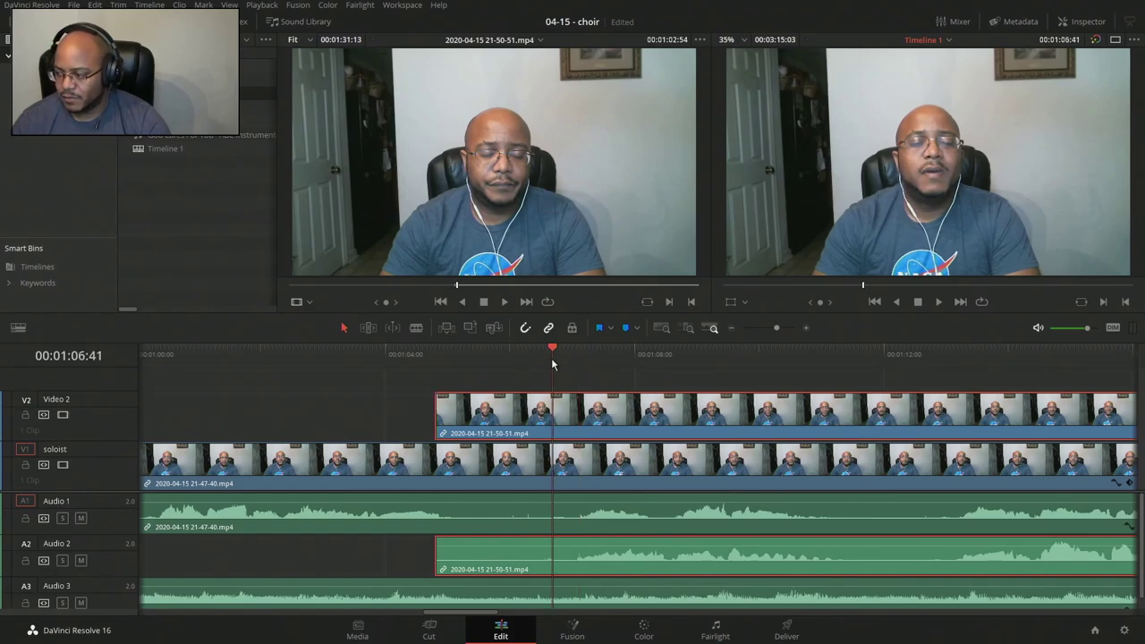
key("space")
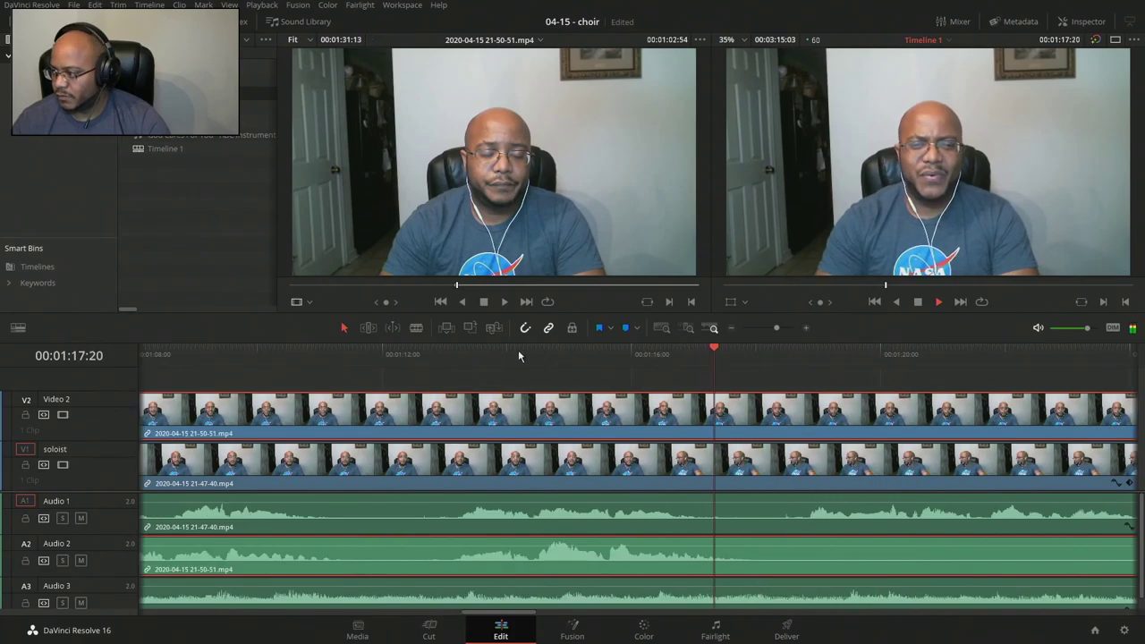
key("space")
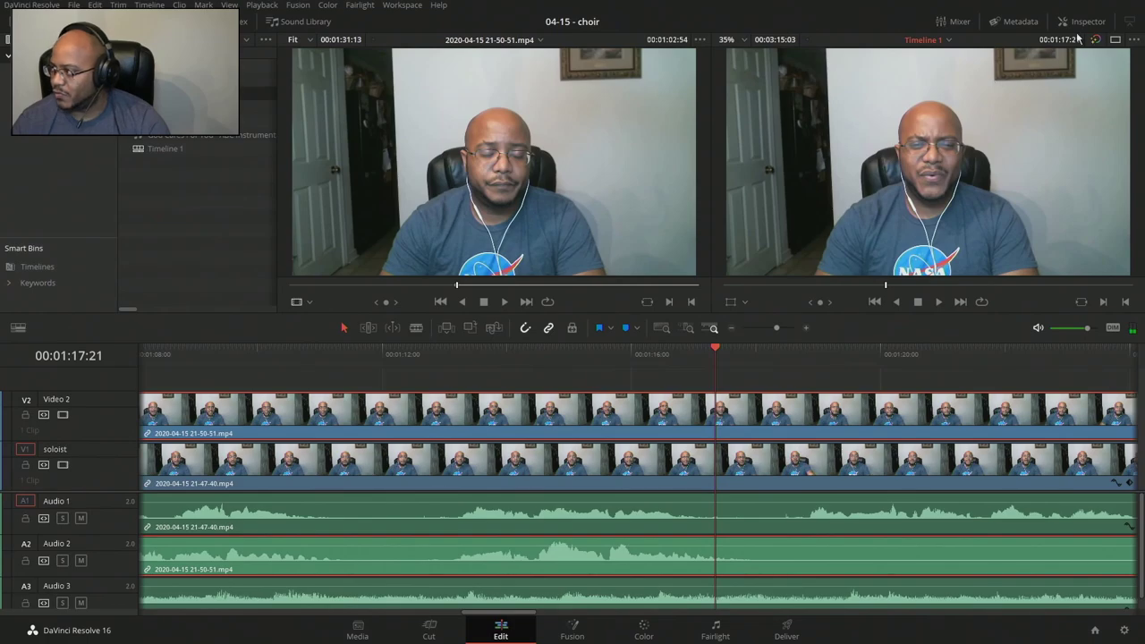
Step: Scale the Video 2 clip to a zoom of 0.590 and turn on the viewer's transform overlay
left_click(1083, 21)
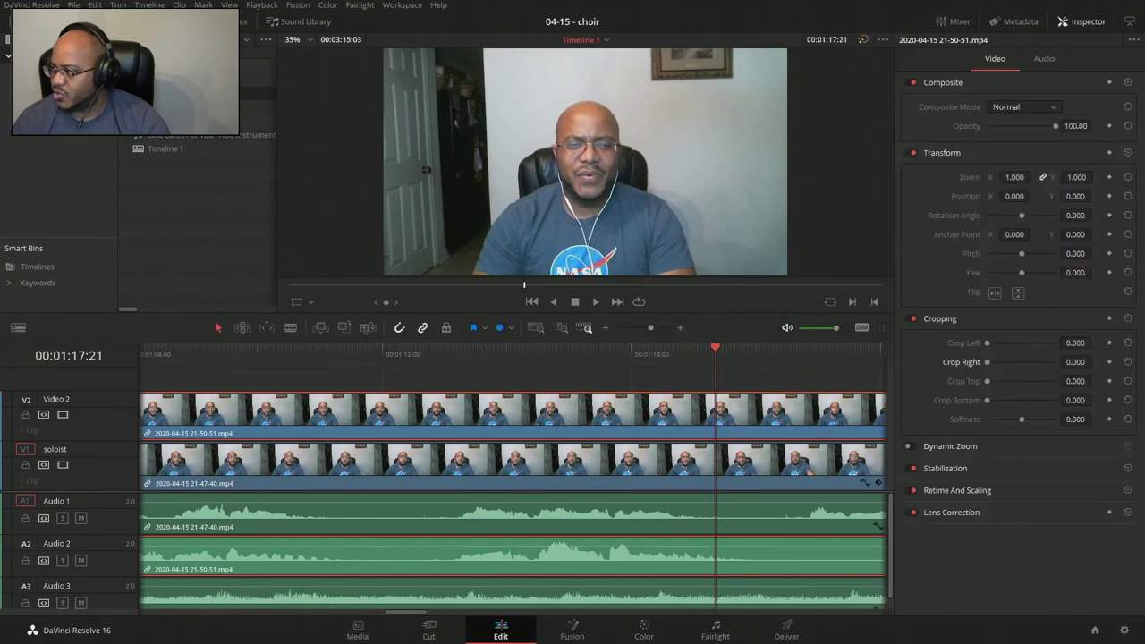
left_click_drag(1014, 177, 975, 177)
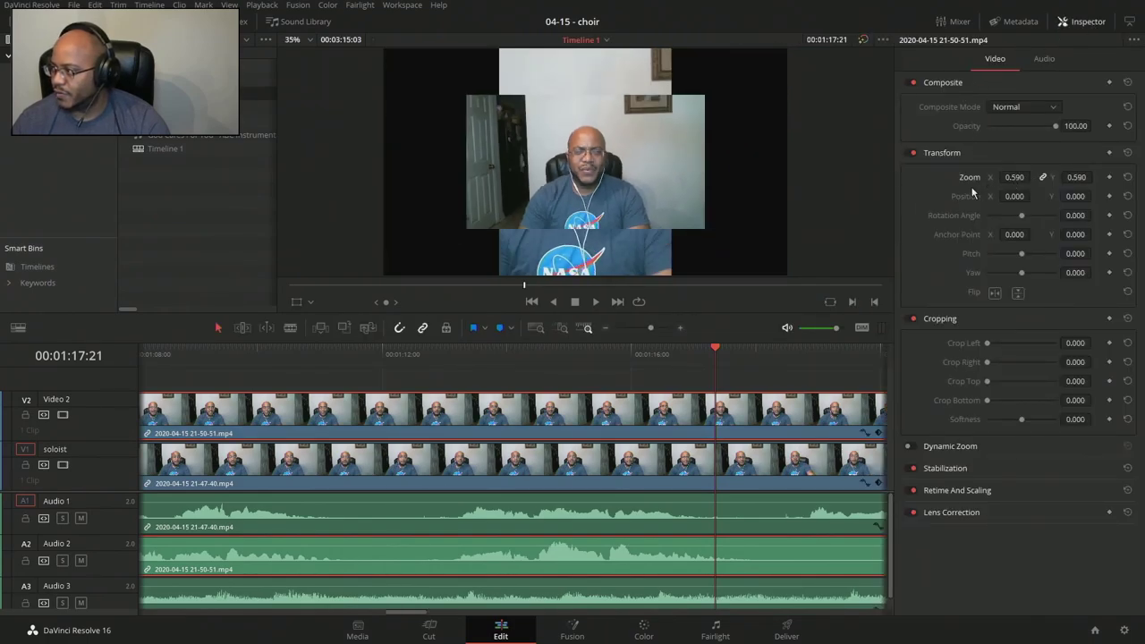
left_click(309, 302)
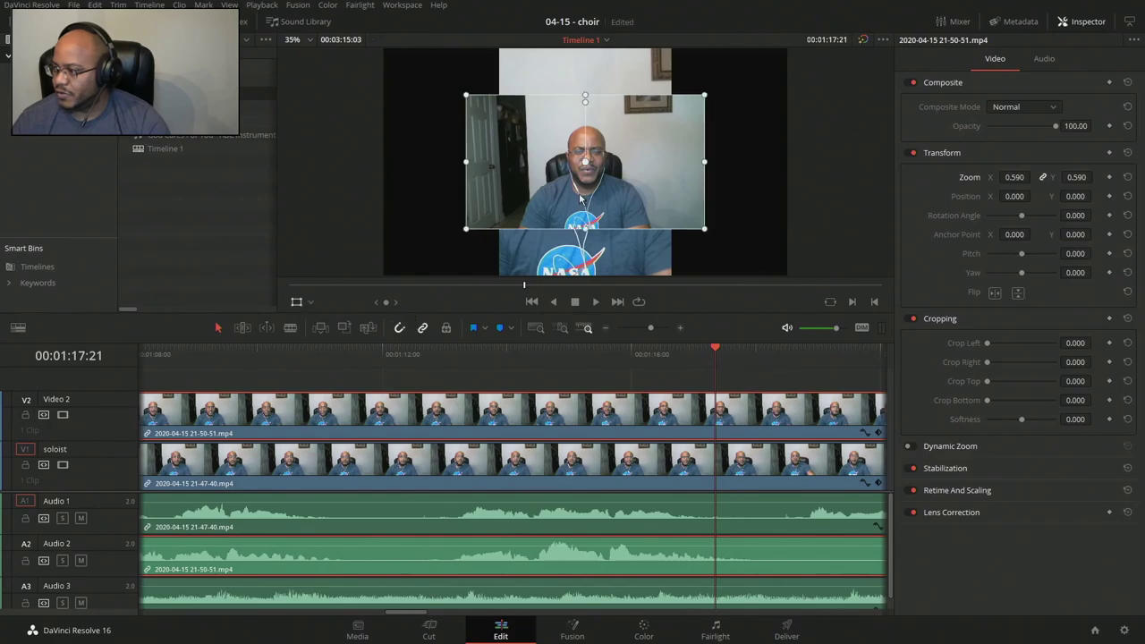
Step: Place the Video 2 clip in the frame's upper-left corner at position -714.331, 317.480 and crop its right side by 467.500
left_click_drag(579, 193, 431, 127)
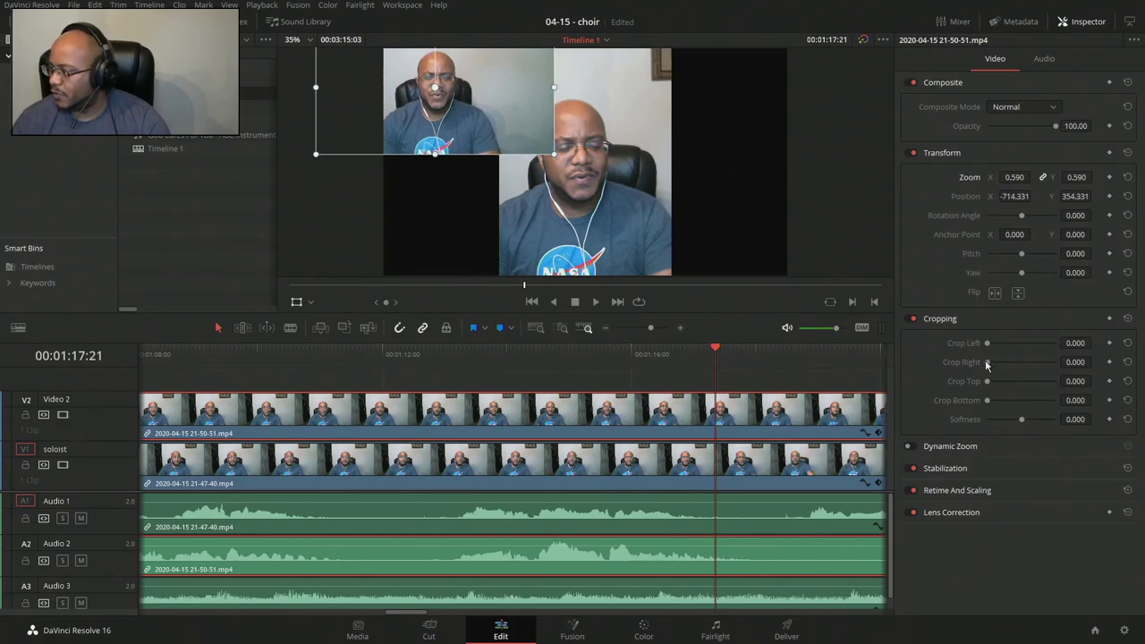
left_click_drag(988, 363, 1005, 364)
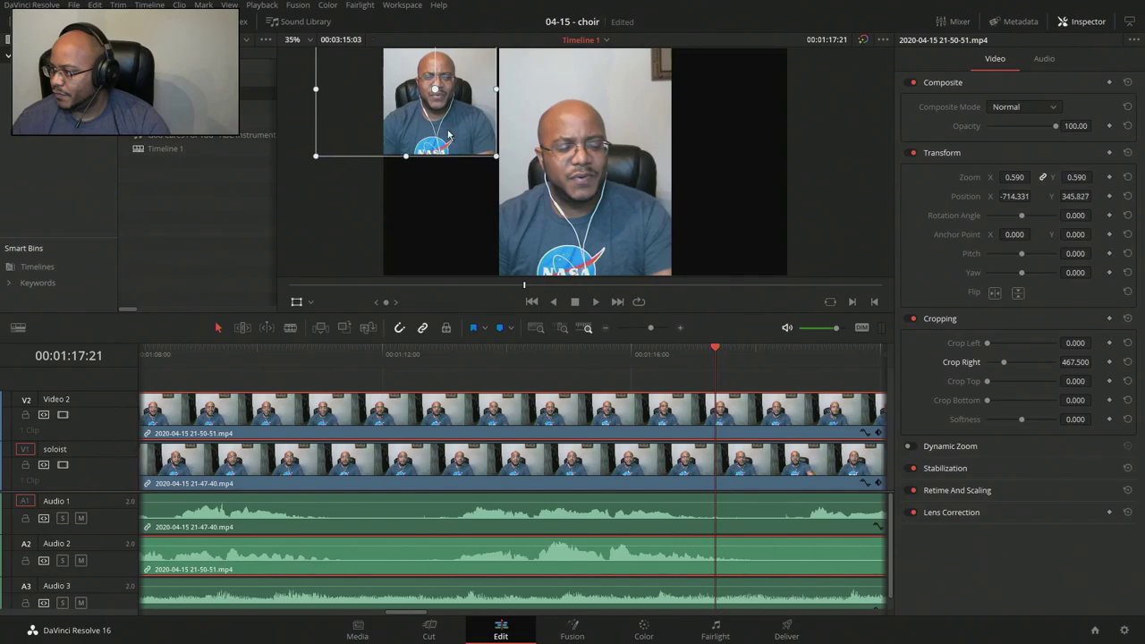
left_click_drag(452, 131, 449, 135)
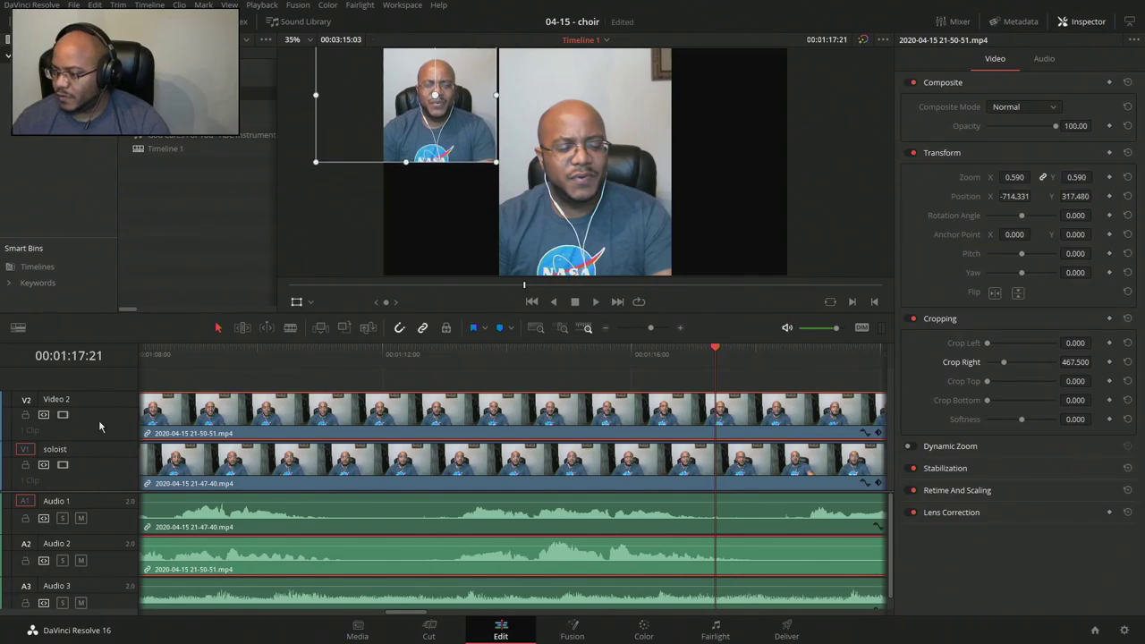
Step: Rename the Video 2 track as soprano
double_click(81, 400)
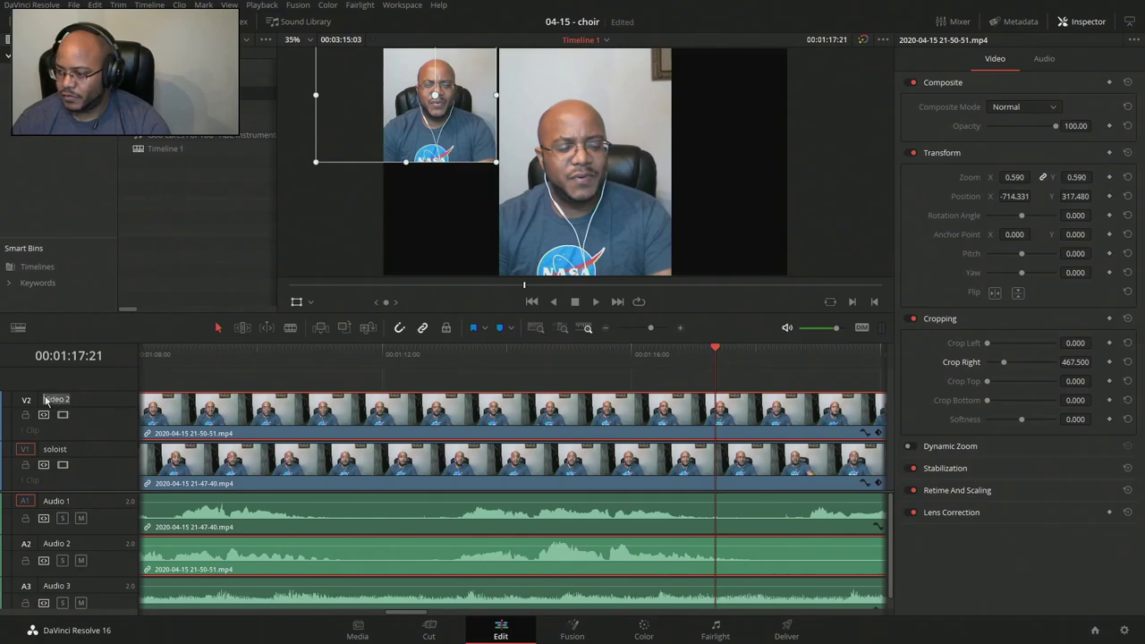
type("soprano")
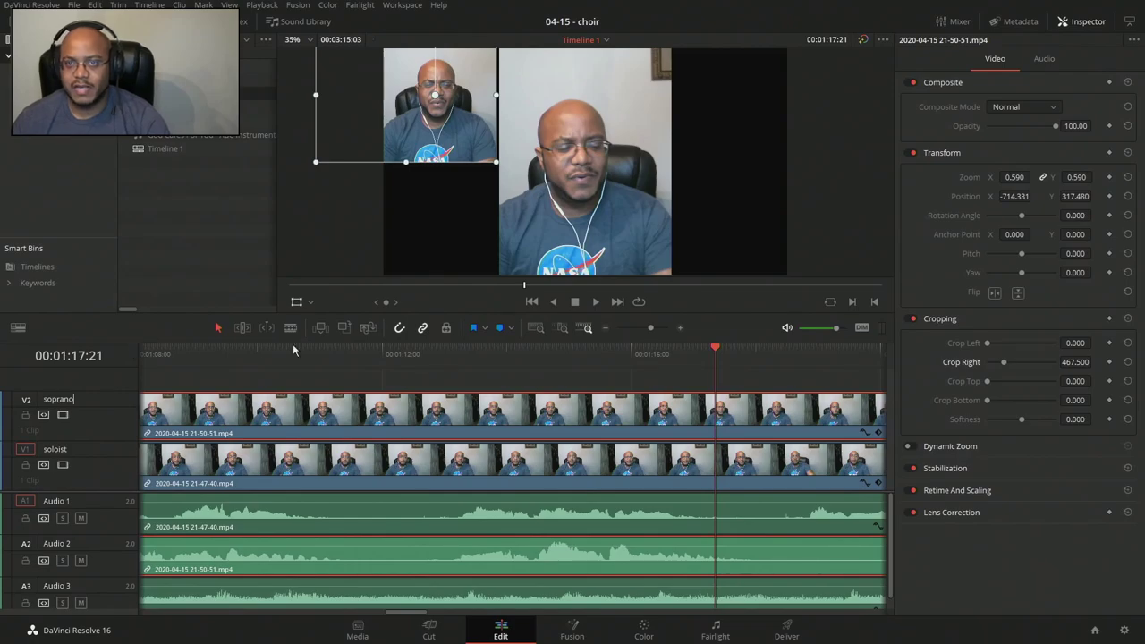
key("Return")
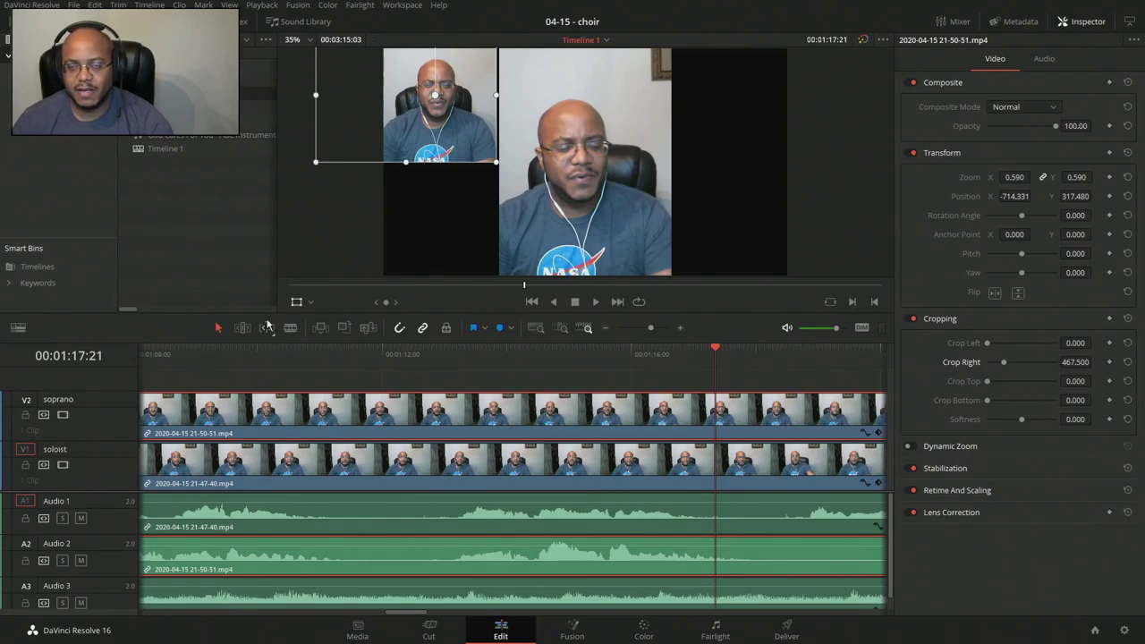
left_click(606, 329)
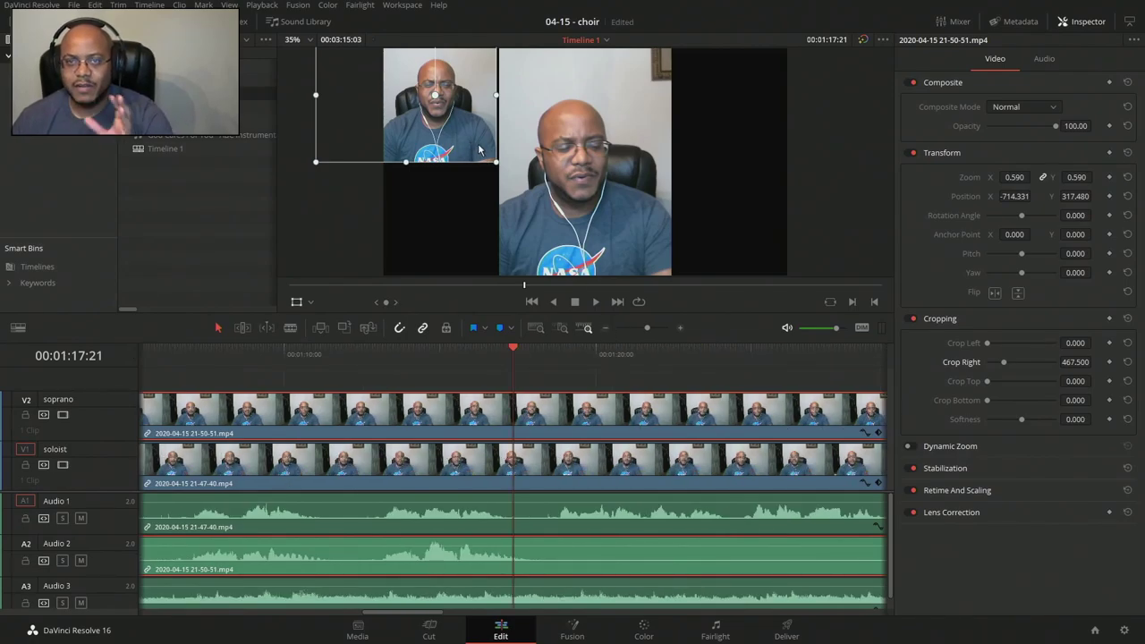